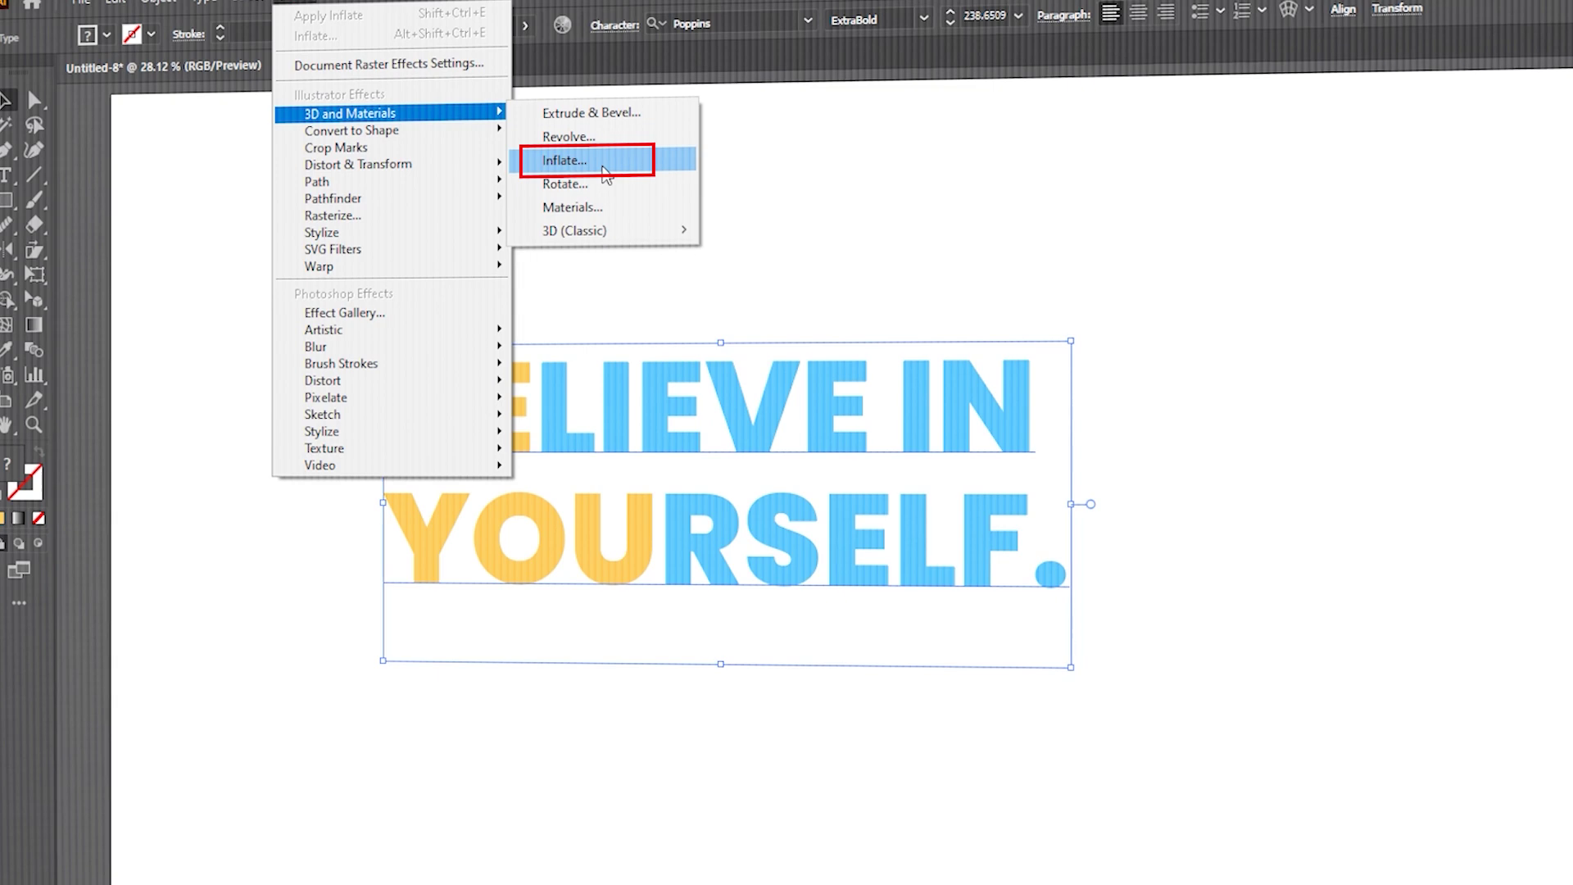
Step: Confirm the yellow colour in the Color Picker so the artboard is ready for new work
{"action": "left_click", "coordinate": [607, 155]}
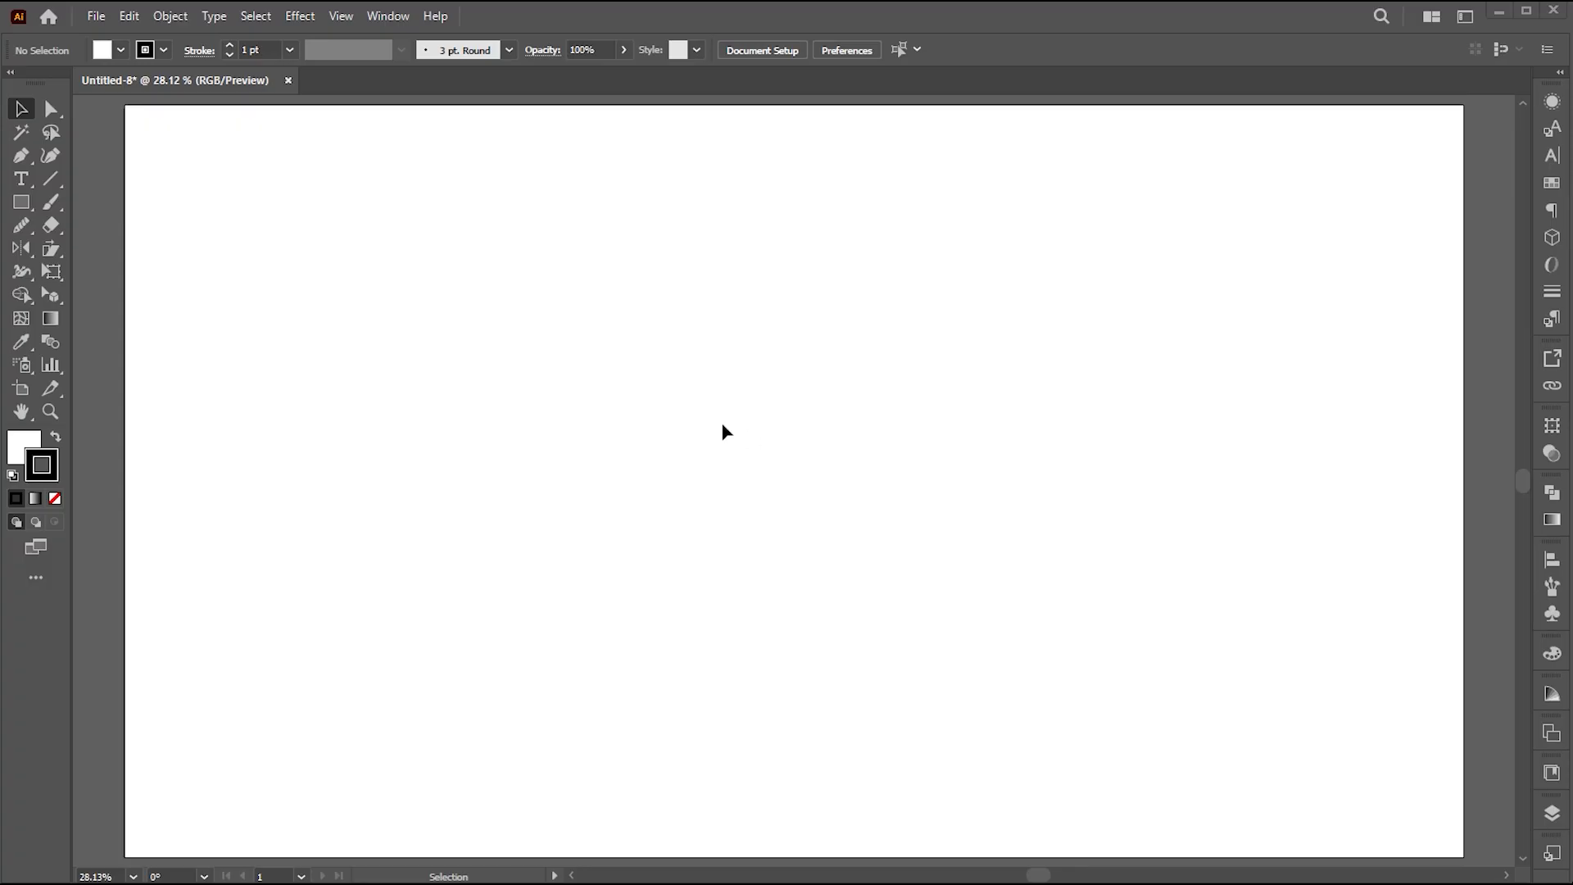
Step: Add the text 'BELIEVE IN YOURSELF.', enlarge it and move it toward the artboard centre
{"action": "left_click", "coordinate": [31, 192]}
{"action": "left_click", "coordinate": [554, 416]}
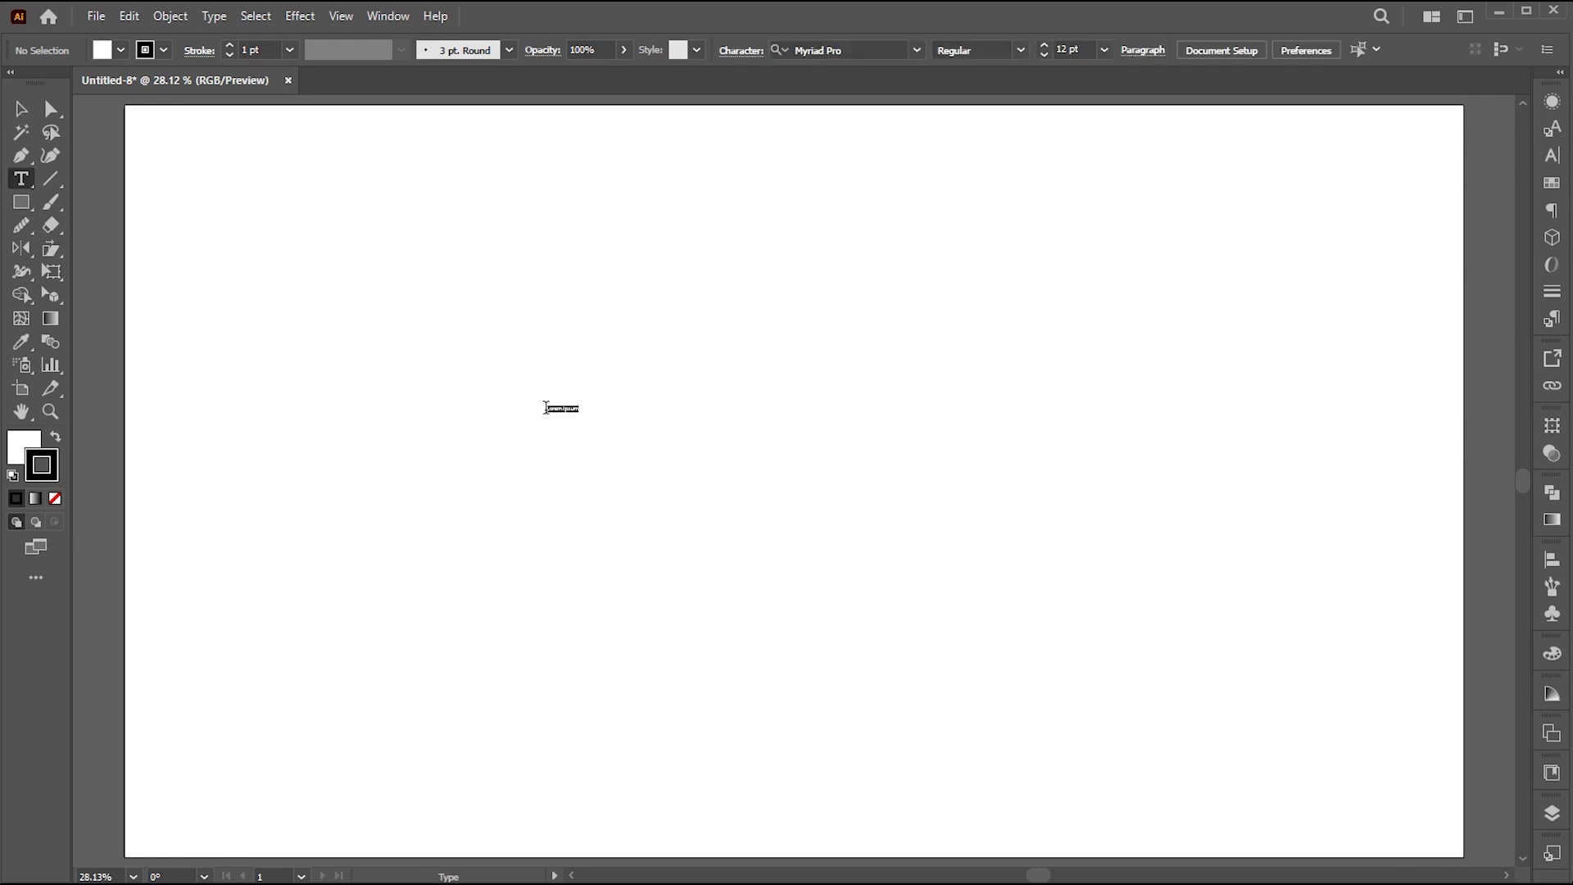
{"action": "key", "text": "BackSpace"}
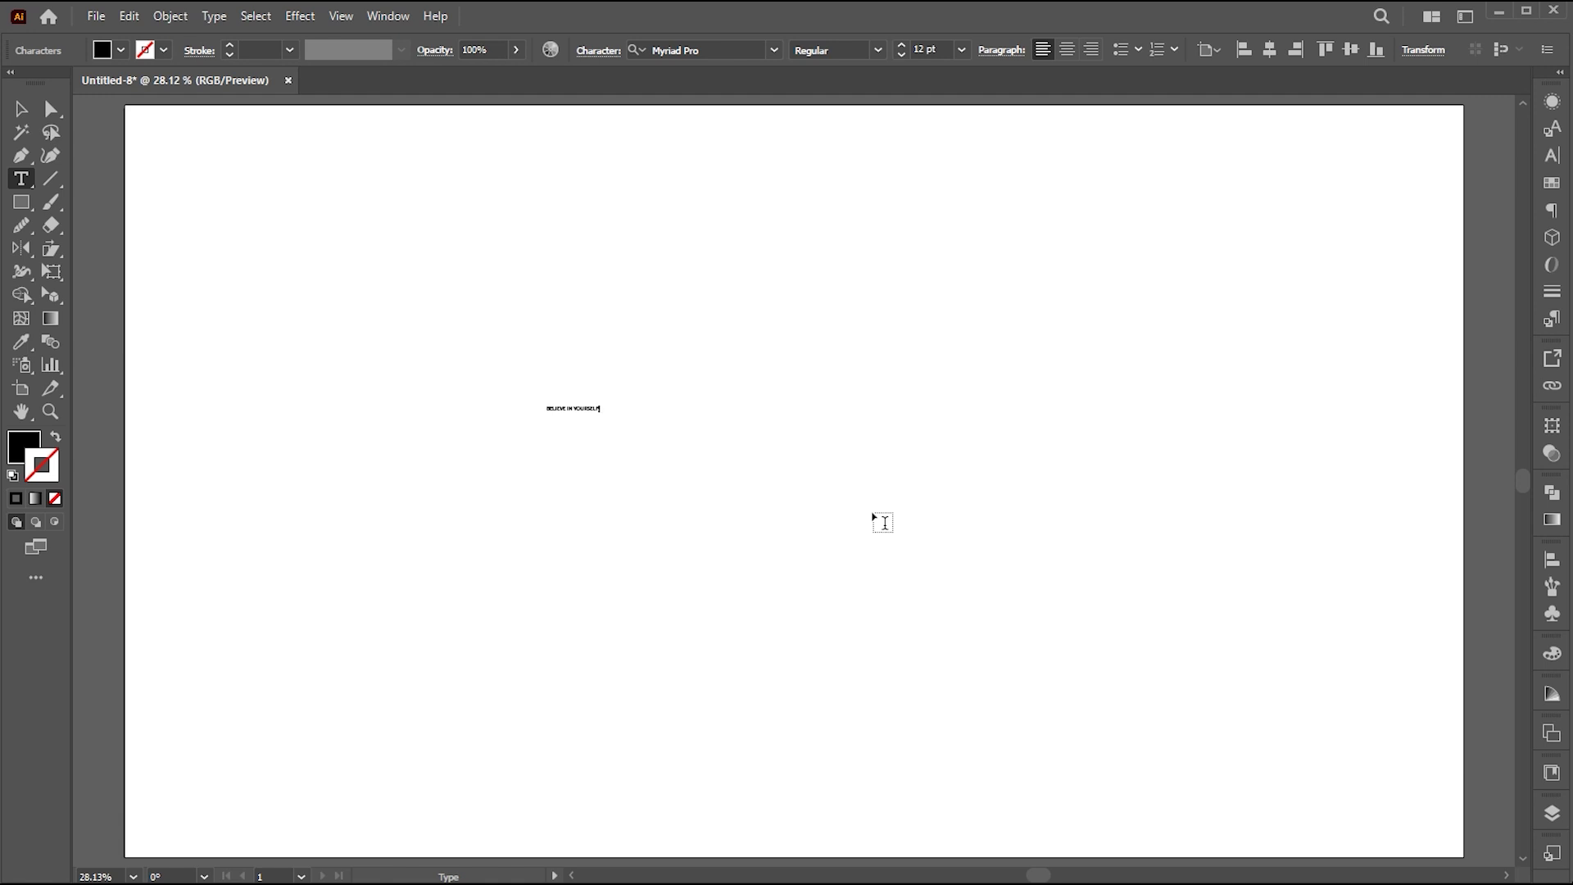
{"action": "left_click", "coordinate": [22, 109]}
{"action": "left_click_drag", "start_coordinate": [599, 419], "coordinate": [1054, 624]}
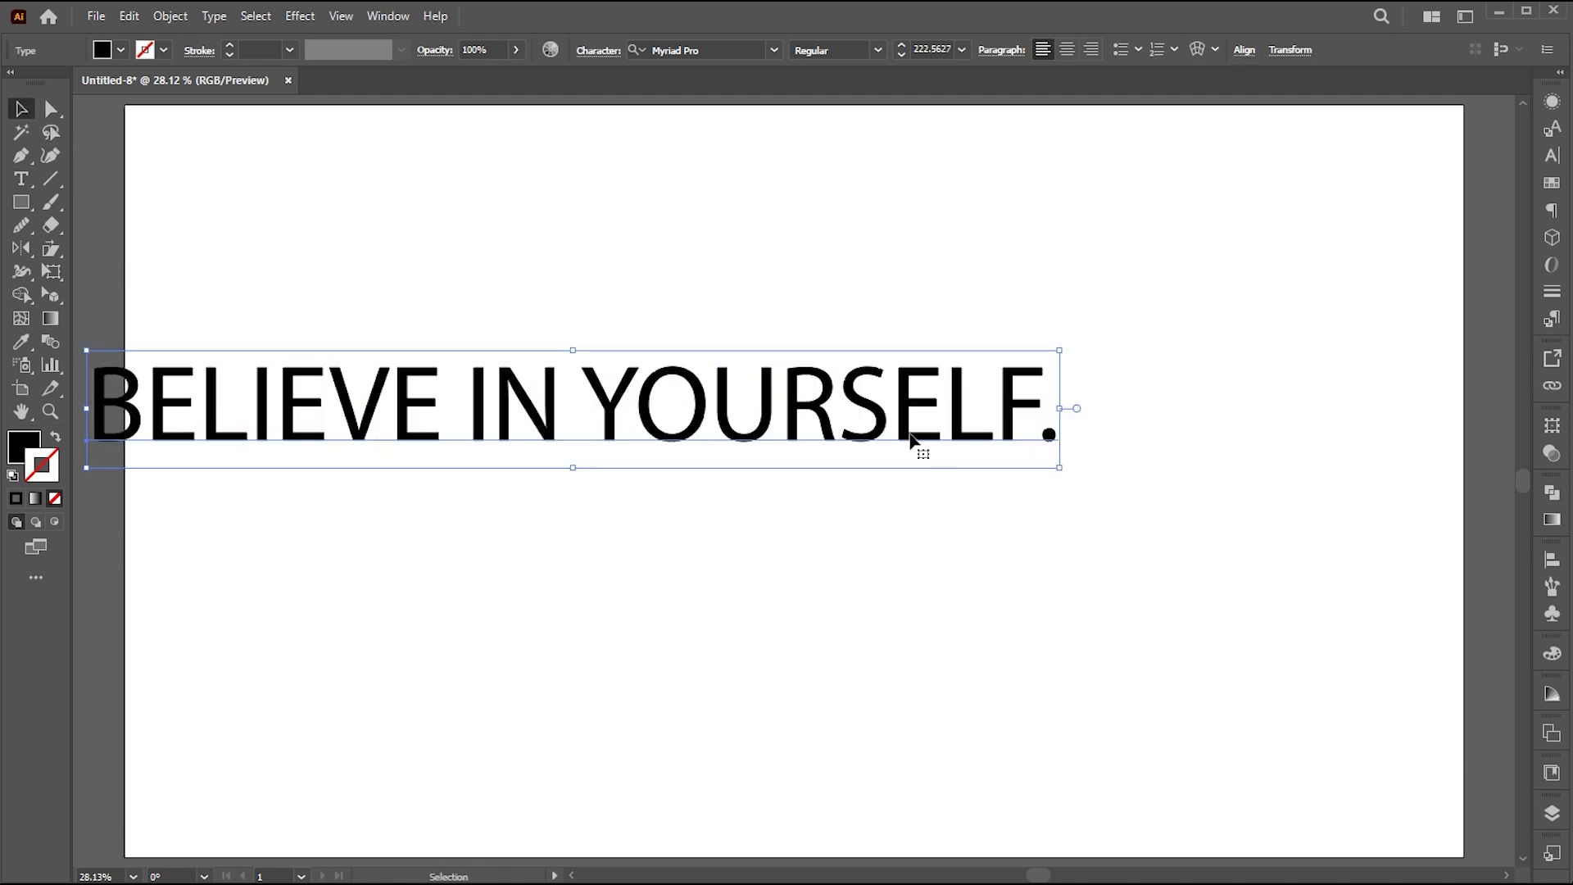
{"action": "left_click_drag", "start_coordinate": [657, 402], "coordinate": [864, 418]}
Step: Break 'YOURSELF.' onto a second line and shift the text right and slightly down
{"action": "double_click", "coordinate": [863, 418]}
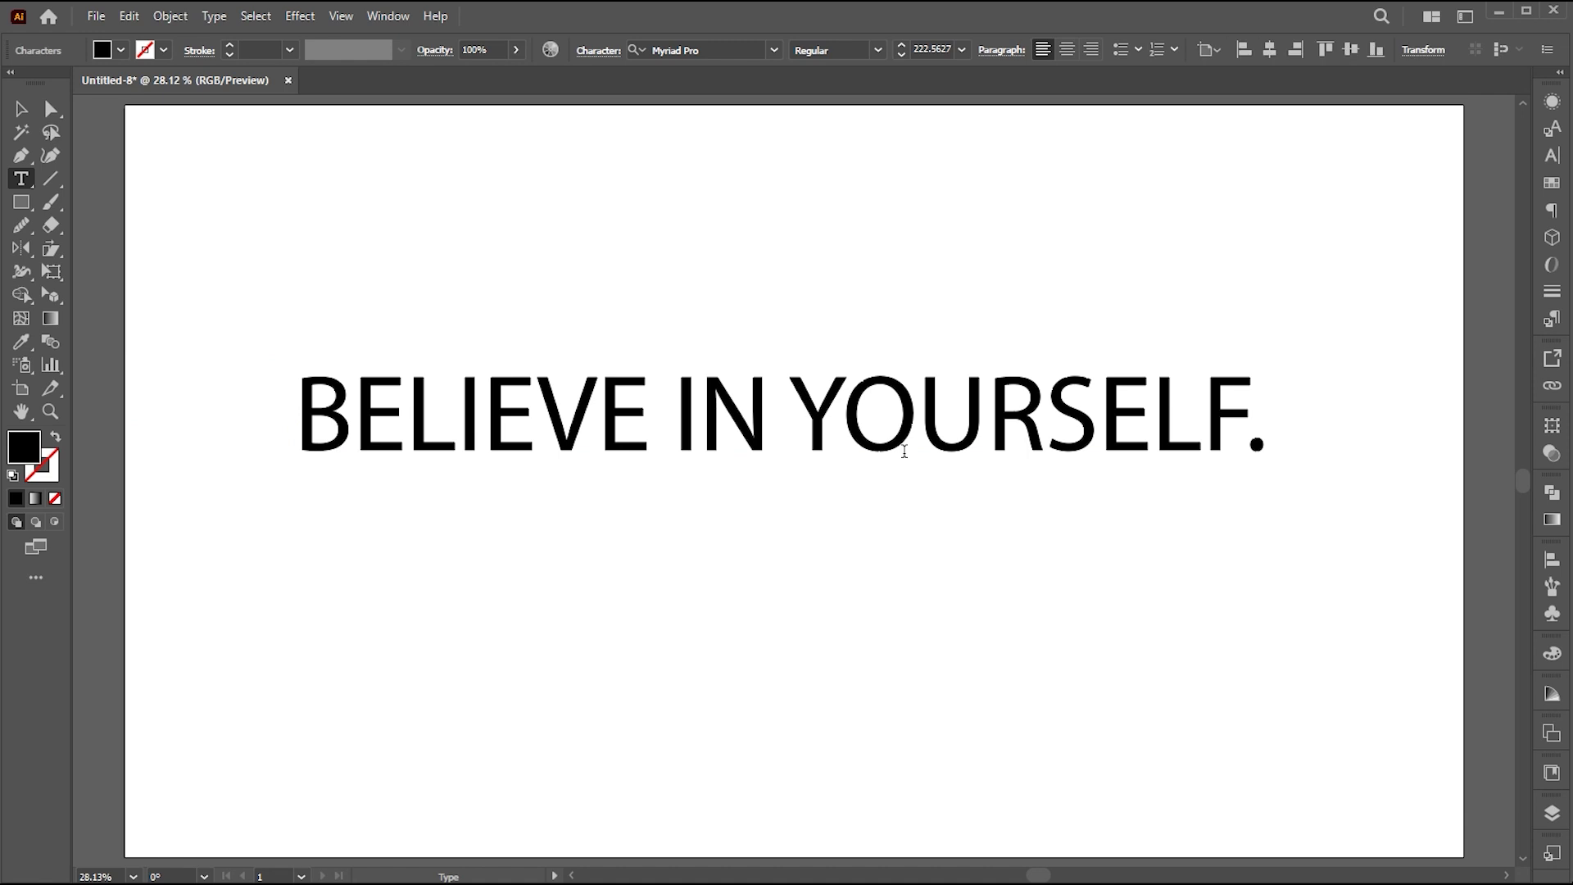
{"action": "key", "text": "Left"}
{"action": "key", "text": "BackSpace"}
{"action": "key", "text": "Return"}
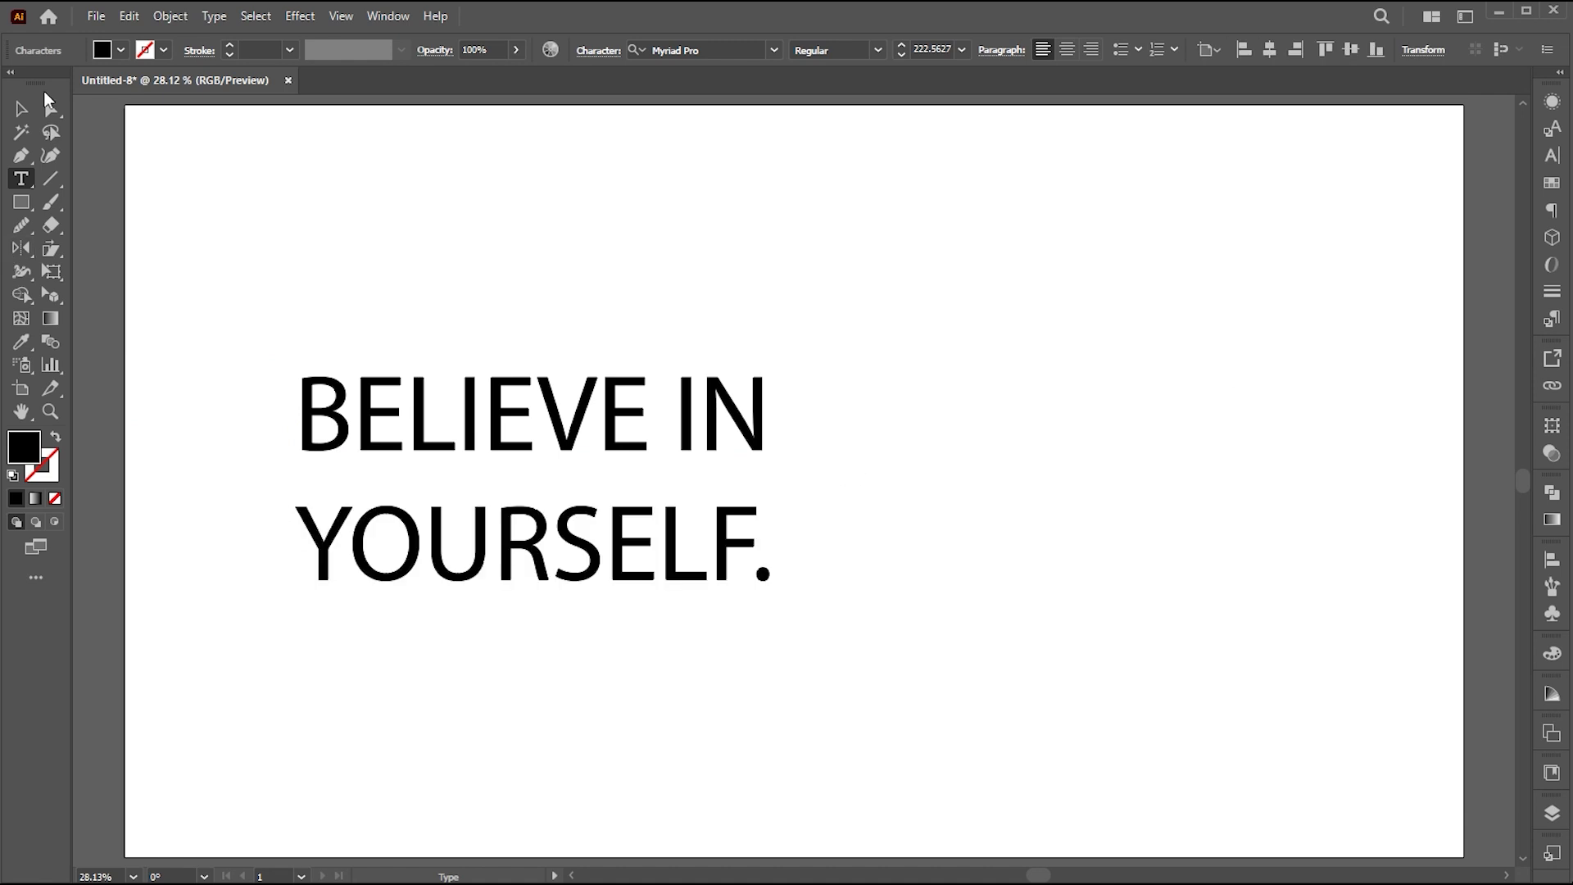
{"action": "left_click", "coordinate": [22, 108]}
{"action": "left_click_drag", "start_coordinate": [604, 433], "coordinate": [730, 443]}
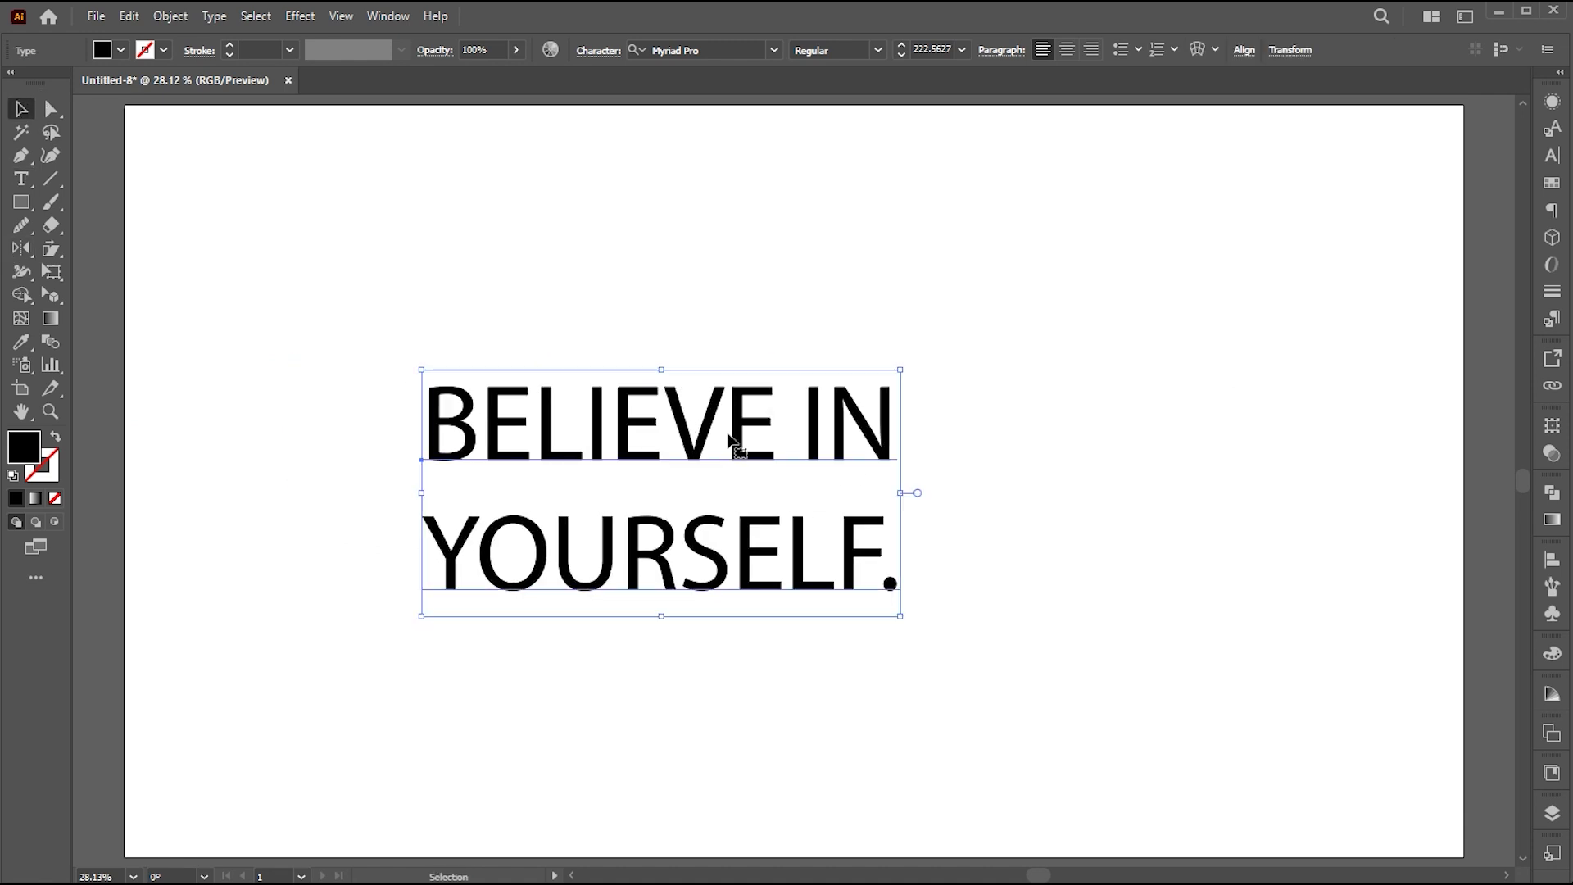
{"action": "left_click", "coordinate": [715, 49]}
Step: Set the two-line text in Poppins ExtraBold and nudge it slightly up and left
{"action": "type", "text": "POPP"}
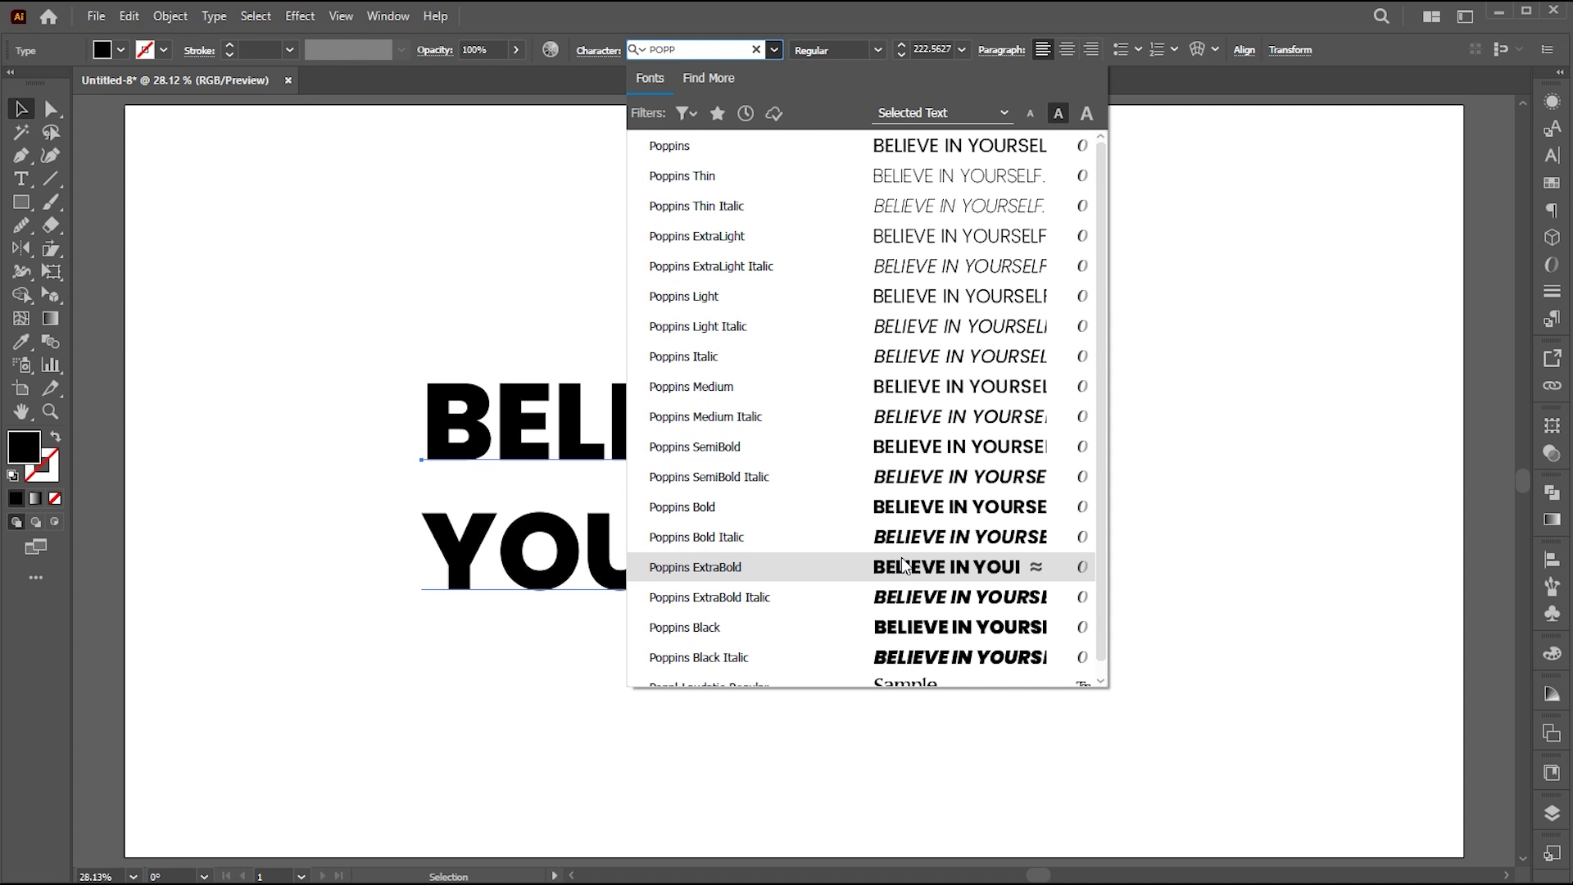
{"action": "left_click", "coordinate": [901, 565]}
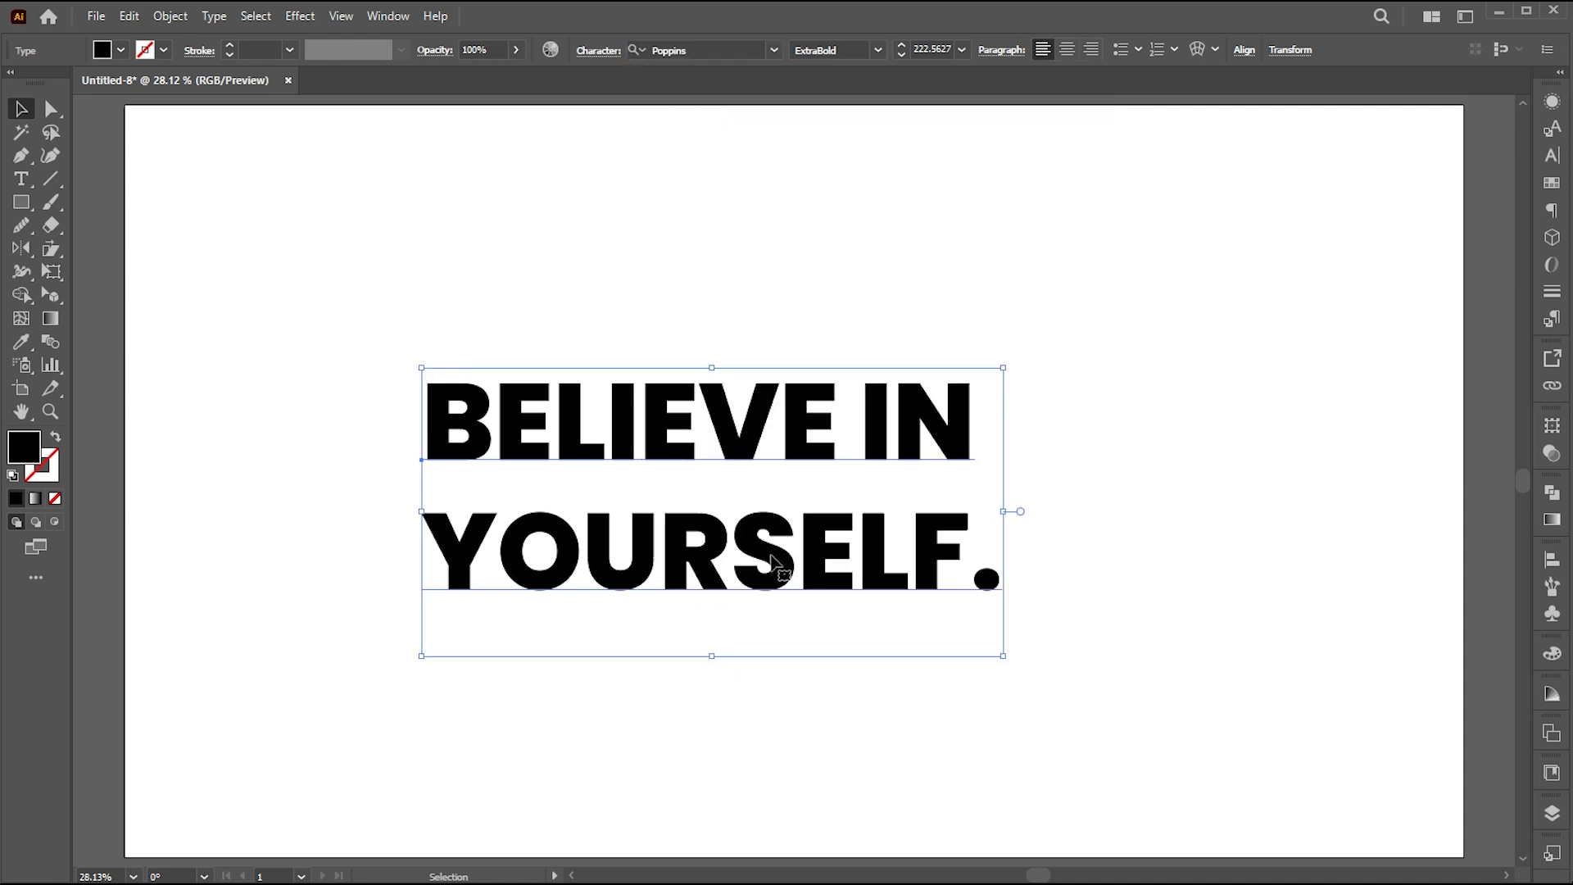
{"action": "left_click_drag", "start_coordinate": [762, 560], "coordinate": [755, 532]}
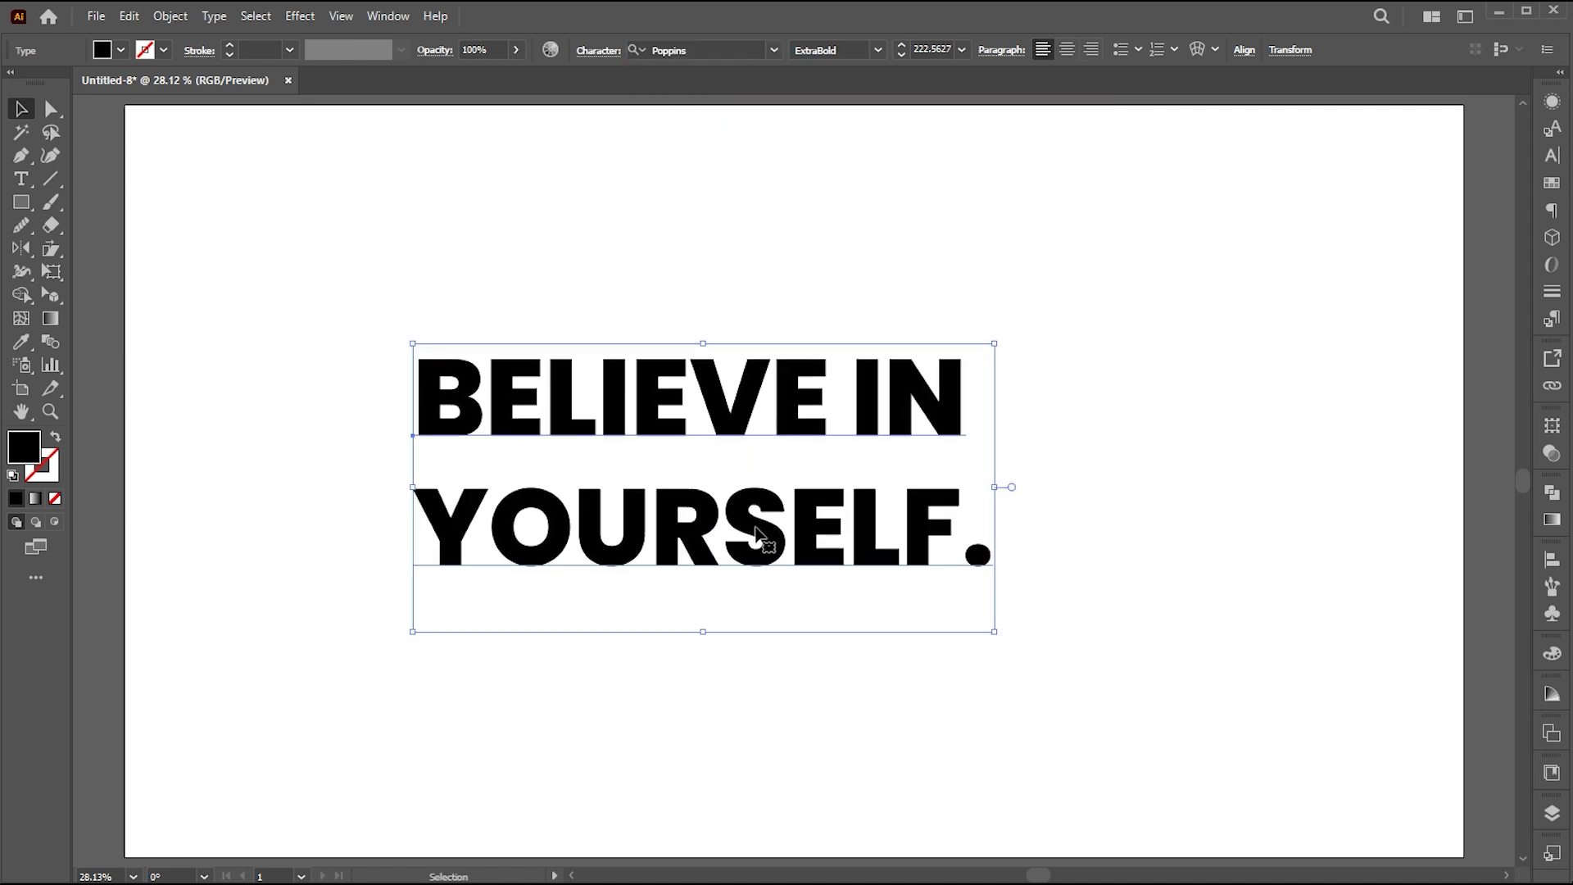
Step: Tighten the leading between the two text lines to 237 pt in the Character panel
{"action": "key", "text": "ctrl+t"}
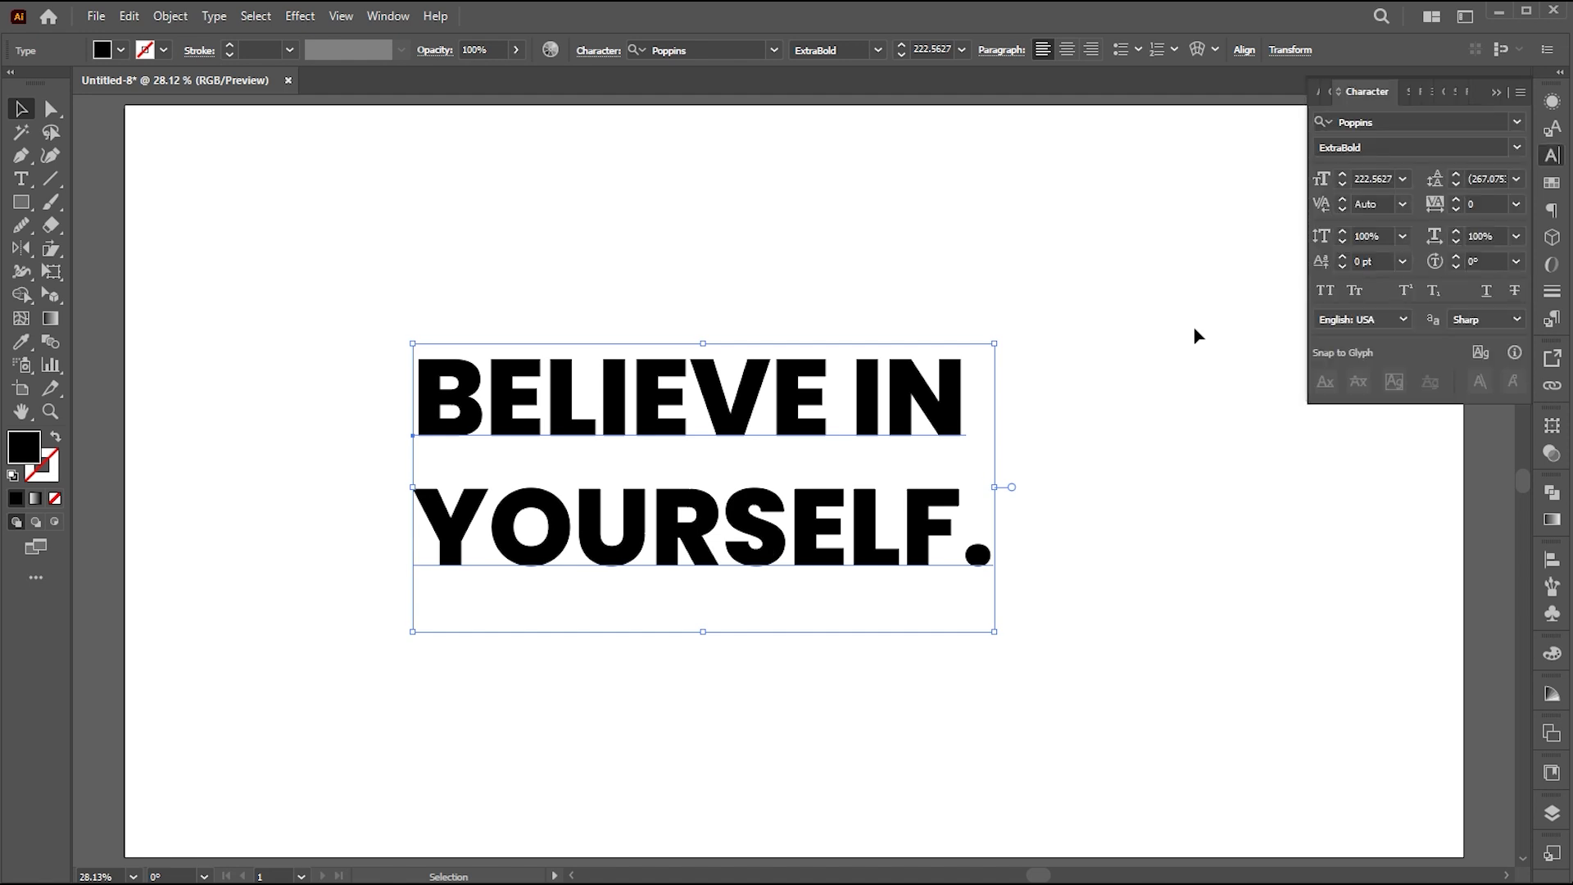
{"action": "left_click", "coordinate": [1457, 185]}
{"action": "left_click", "coordinate": [1457, 185]}
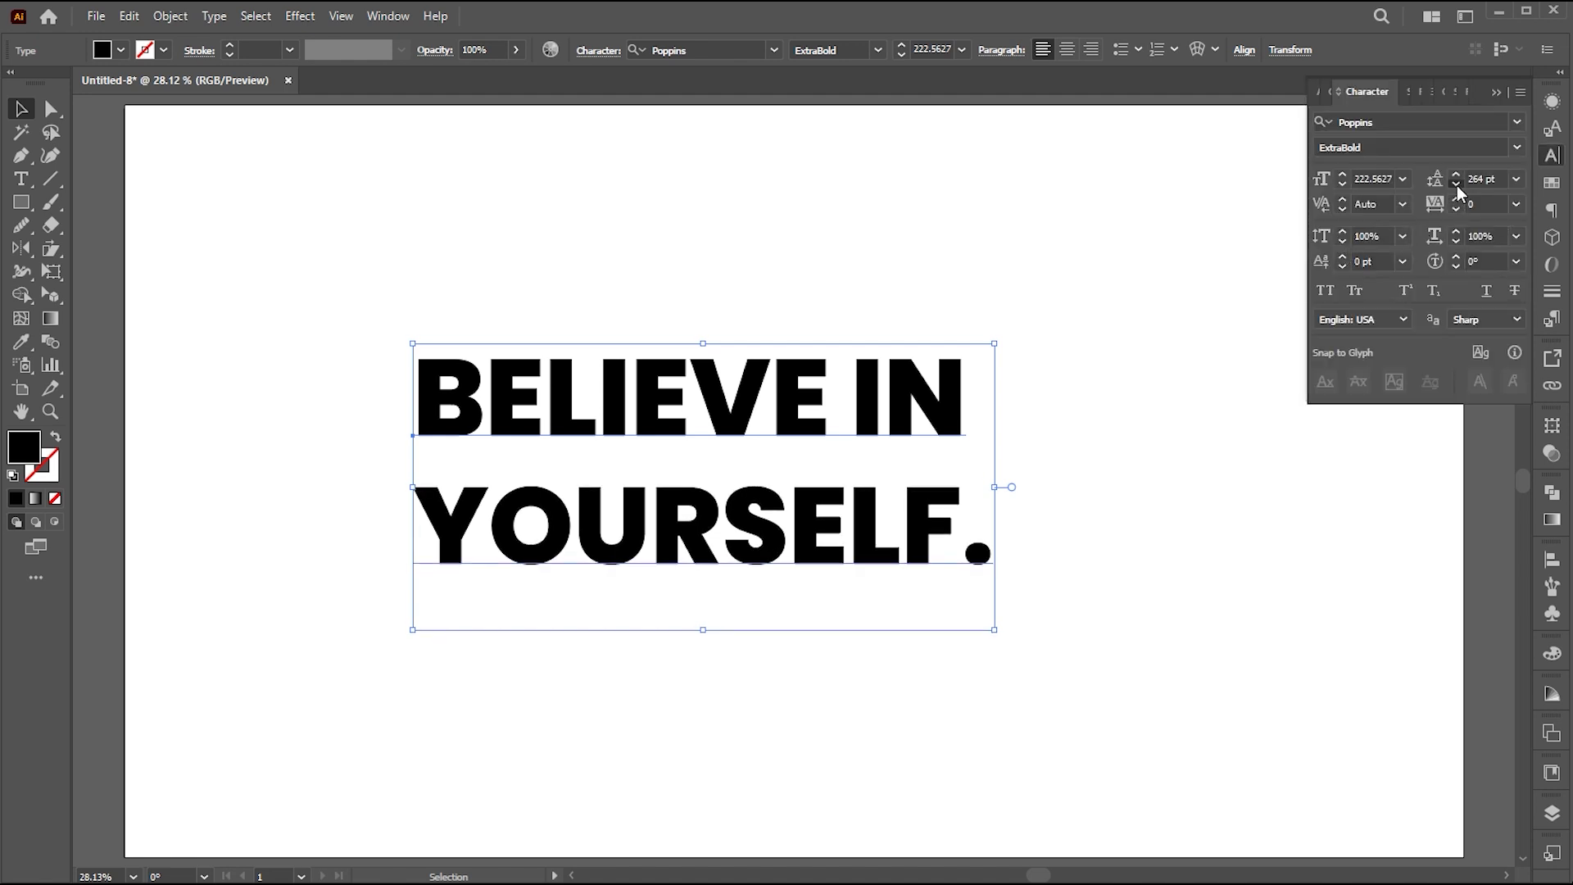
{"action": "left_click", "coordinate": [1457, 185]}
{"action": "left_click", "coordinate": [1457, 185]}
{"action": "left_click", "coordinate": [1457, 185]}
{"action": "left_click", "coordinate": [1457, 185]}
{"action": "left_click", "coordinate": [1457, 185]}
{"action": "left_click", "coordinate": [1457, 186]}
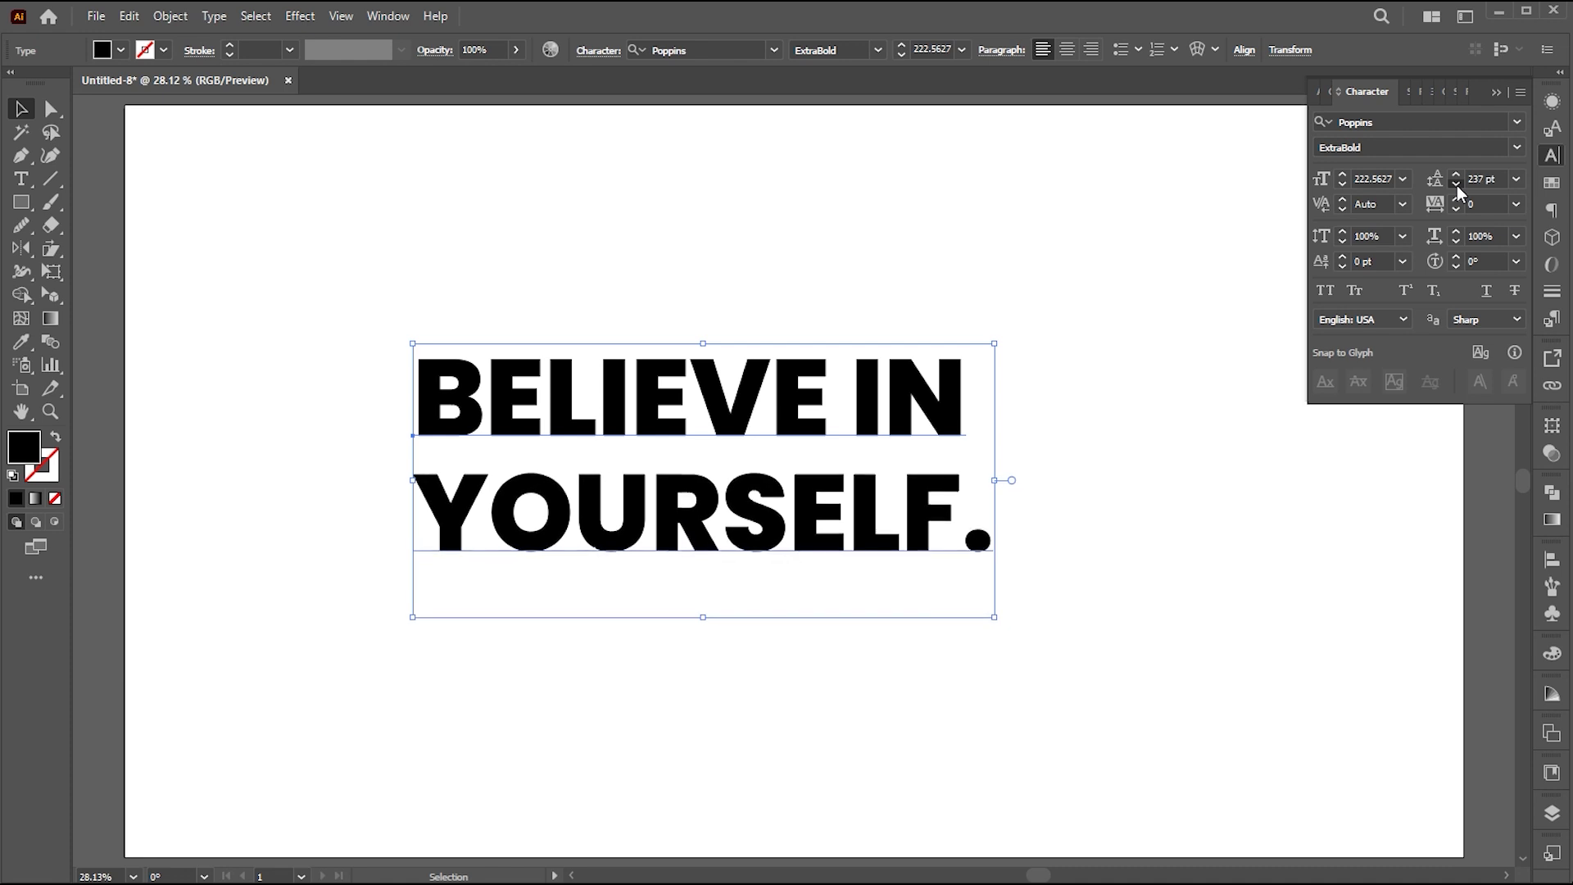
{"action": "left_click", "coordinate": [1457, 185]}
{"action": "left_click", "coordinate": [1457, 185]}
{"action": "left_click", "coordinate": [1498, 91]}
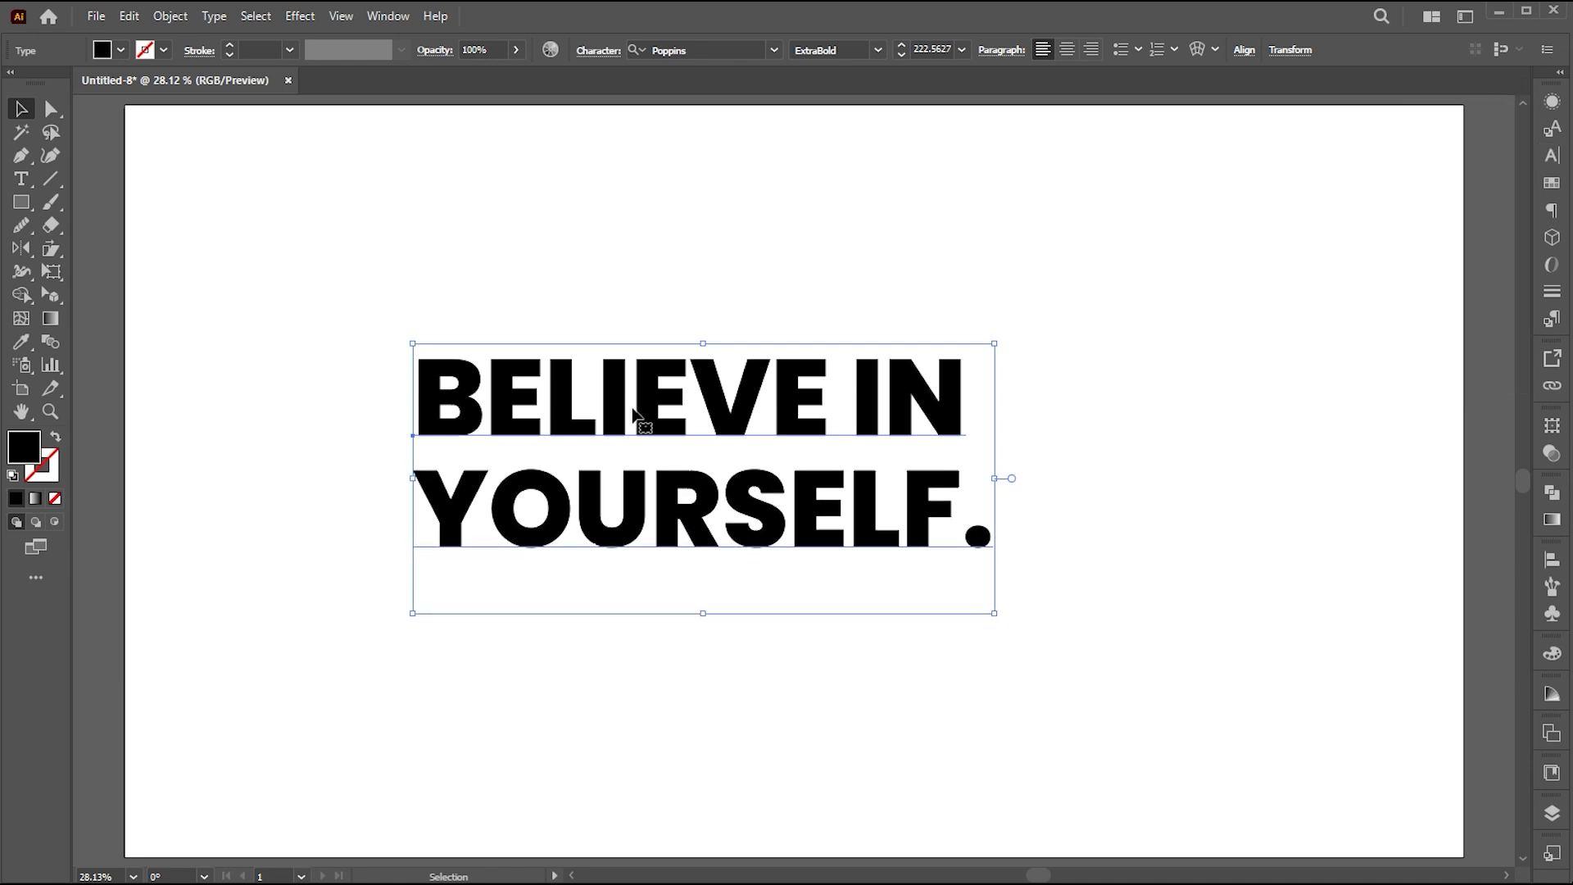
{"action": "double_click", "coordinate": [32, 449]}
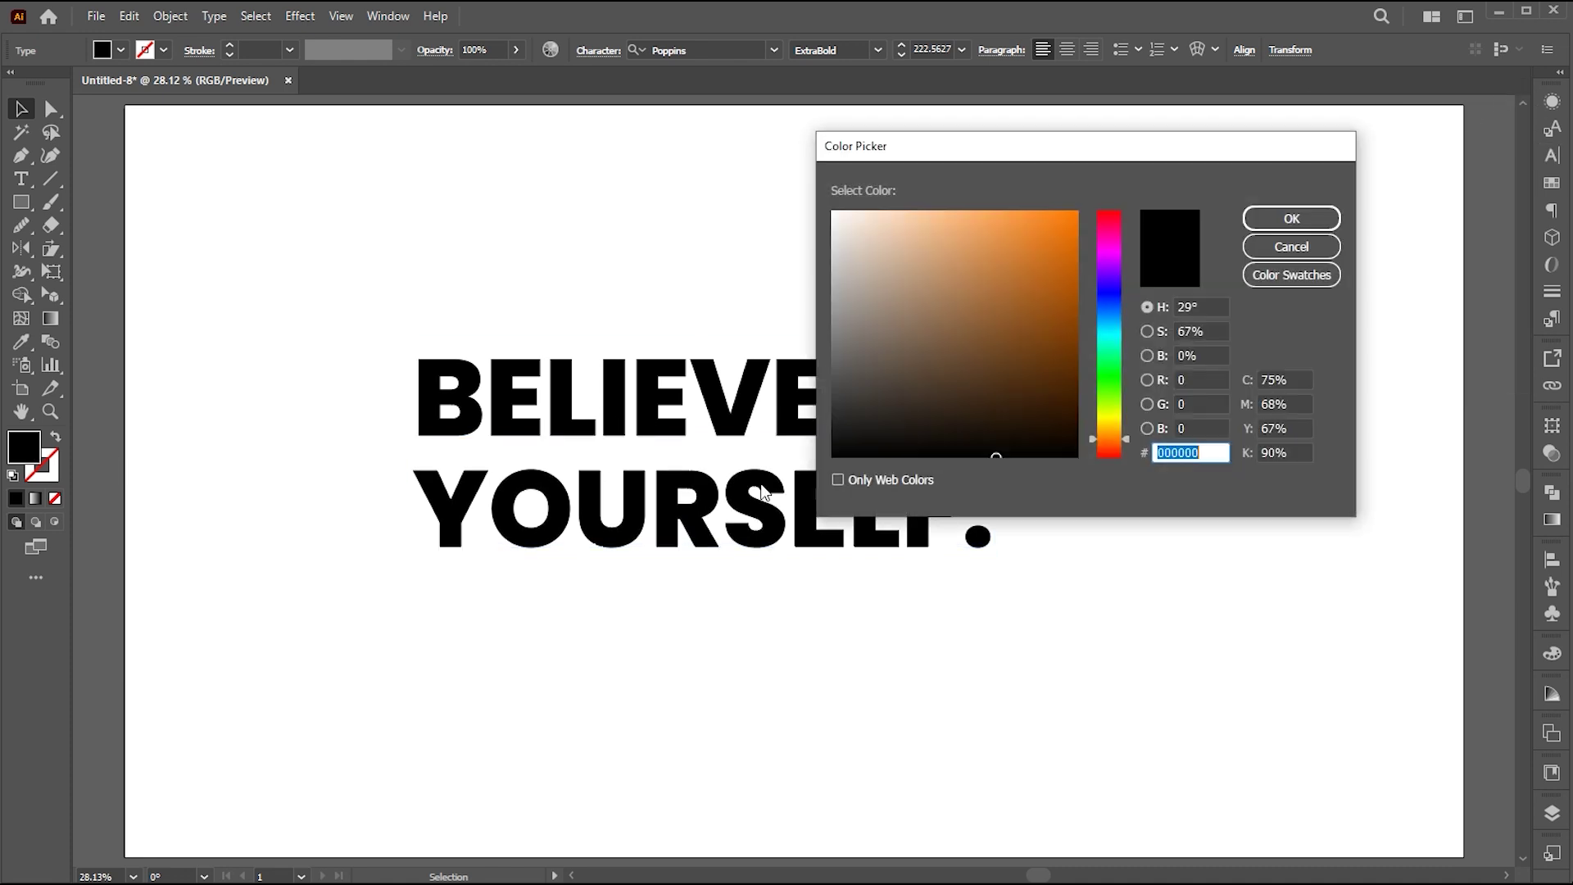
Step: Fill 'BELIEVE IN YOURSELF.' with light blue #5AC8FF from the Color Picker
{"action": "left_click", "coordinate": [1115, 332]}
{"action": "left_click", "coordinate": [1120, 329]}
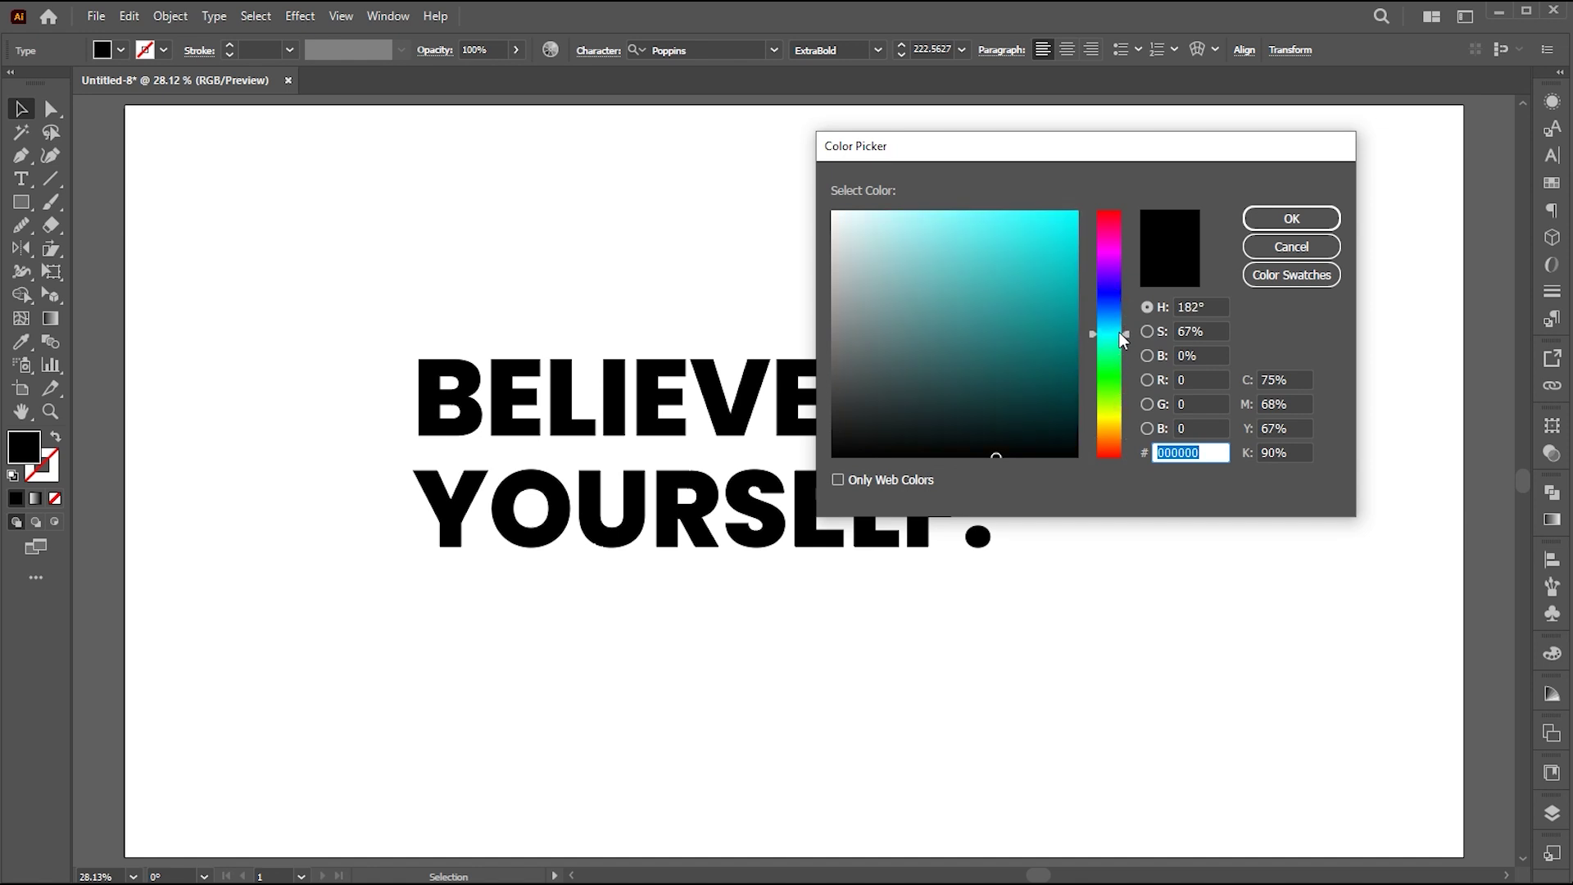
{"action": "left_click_drag", "start_coordinate": [1010, 238], "coordinate": [992, 212]}
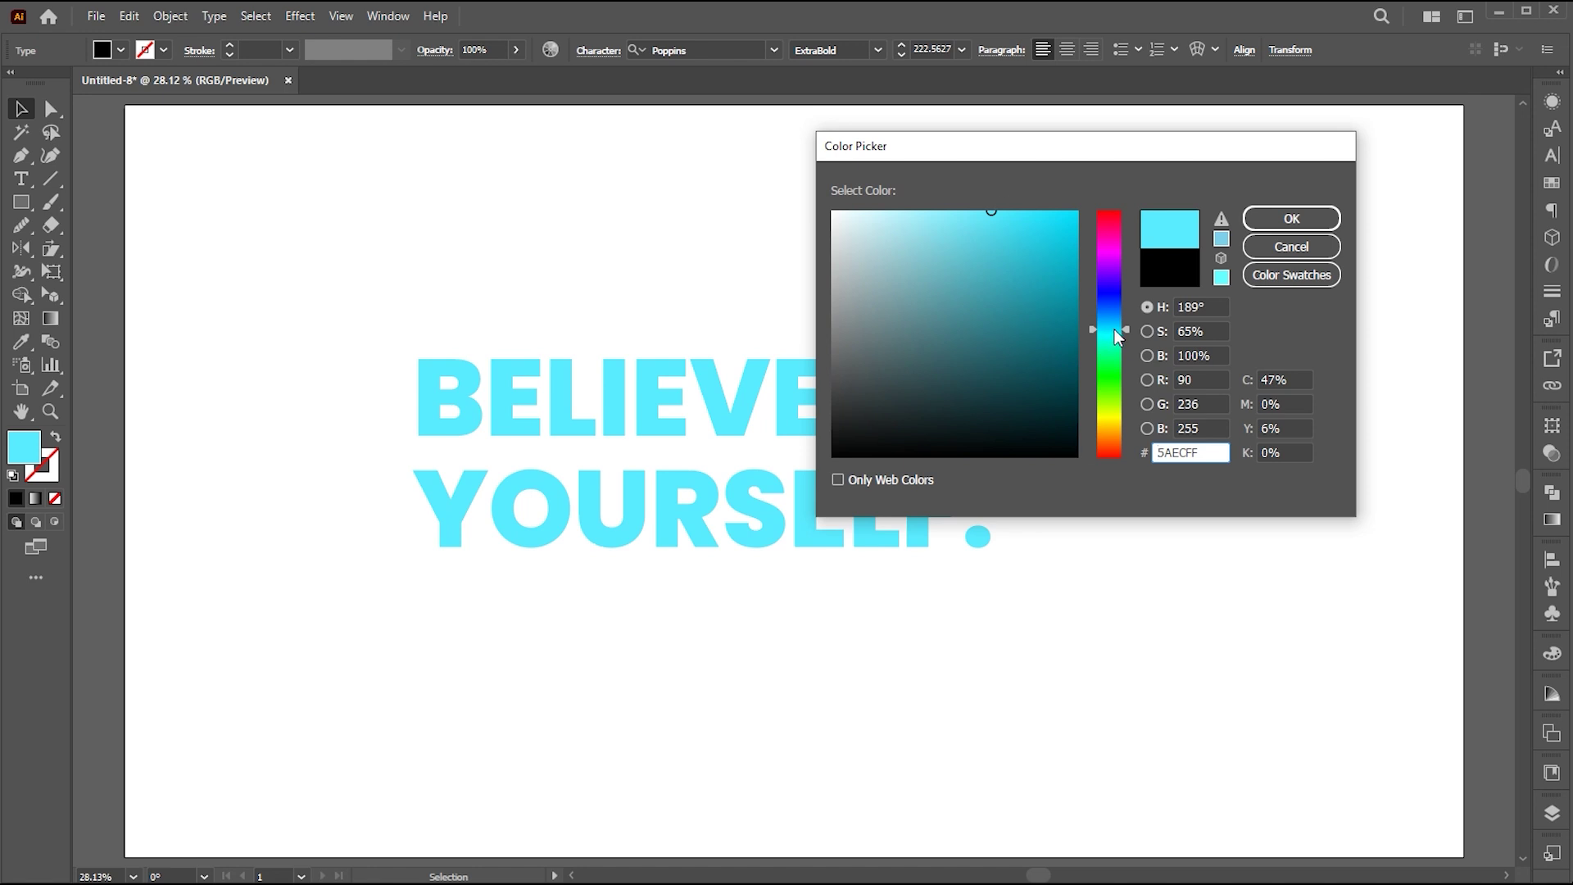
{"action": "left_click_drag", "start_coordinate": [1114, 330], "coordinate": [1114, 320]}
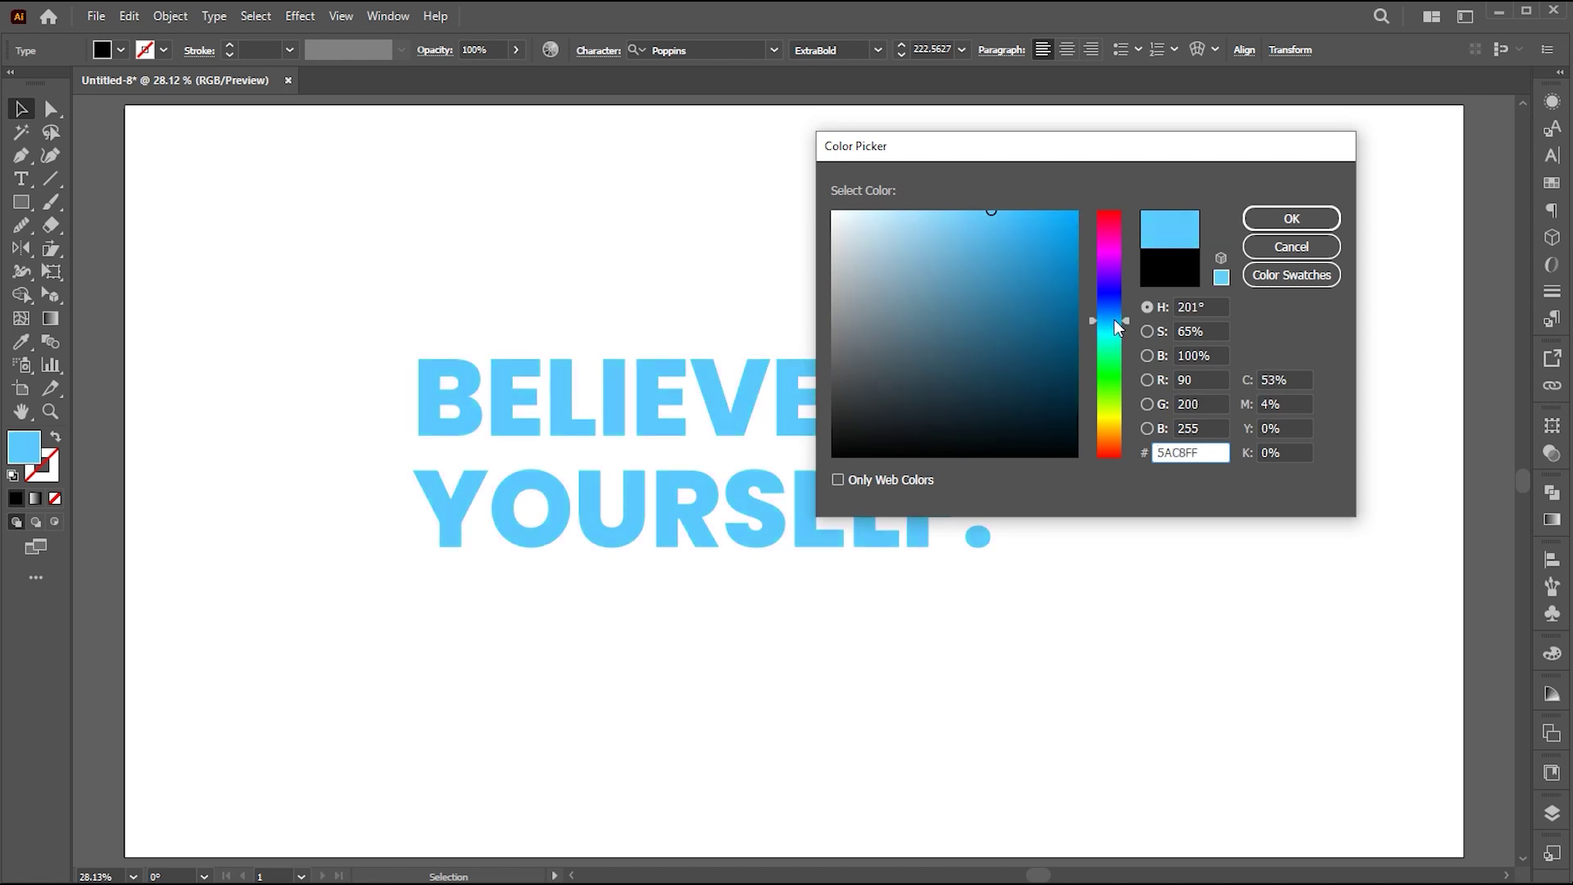
{"action": "left_click", "coordinate": [1292, 218]}
{"action": "double_click", "coordinate": [548, 417]}
Step: Colour the letters 'BE' yellow, #FFCC5A
{"action": "left_click_drag", "start_coordinate": [544, 404], "coordinate": [344, 404]}
{"action": "double_click", "coordinate": [25, 455]}
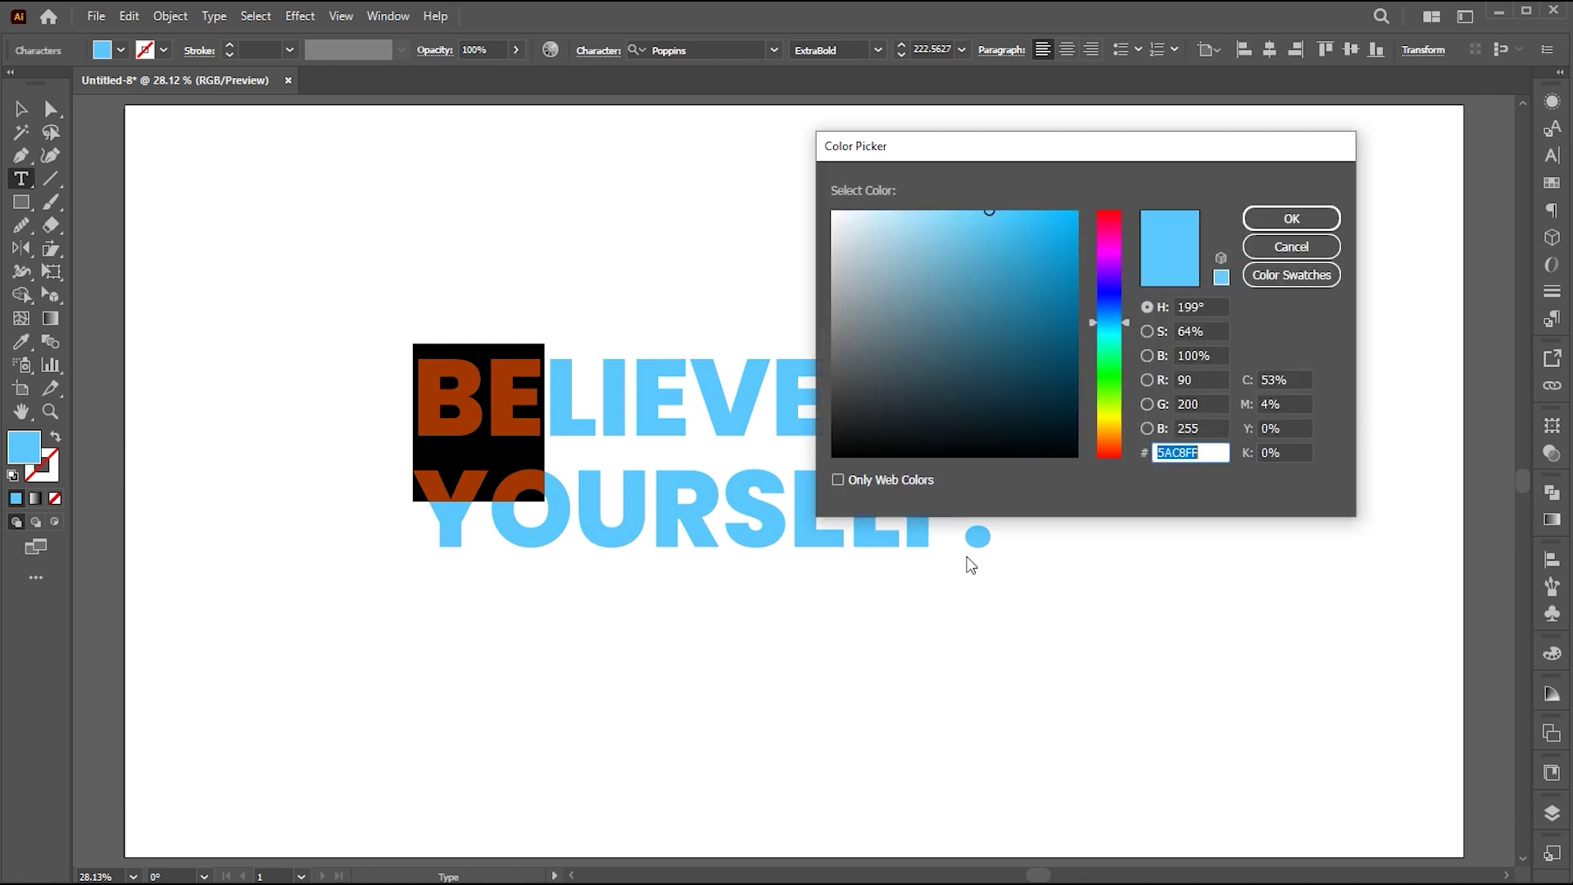
{"action": "left_click_drag", "start_coordinate": [1118, 438], "coordinate": [1128, 422]}
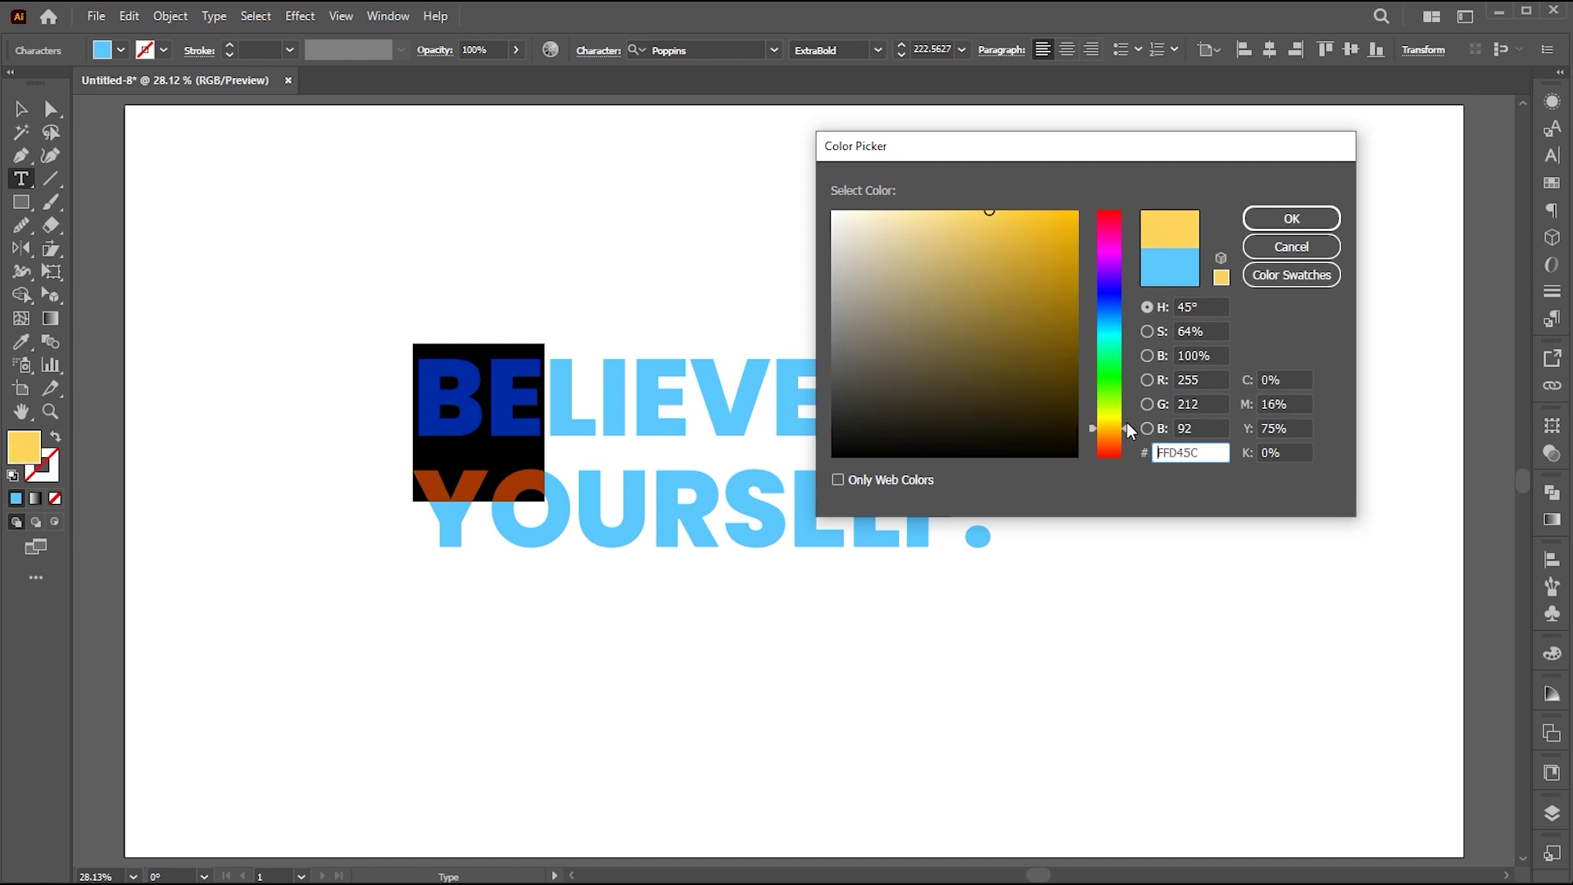
{"action": "left_click_drag", "start_coordinate": [1128, 421], "coordinate": [1127, 424]}
{"action": "left_click", "coordinate": [1005, 218]}
{"action": "left_click_drag", "start_coordinate": [1004, 218], "coordinate": [991, 212]}
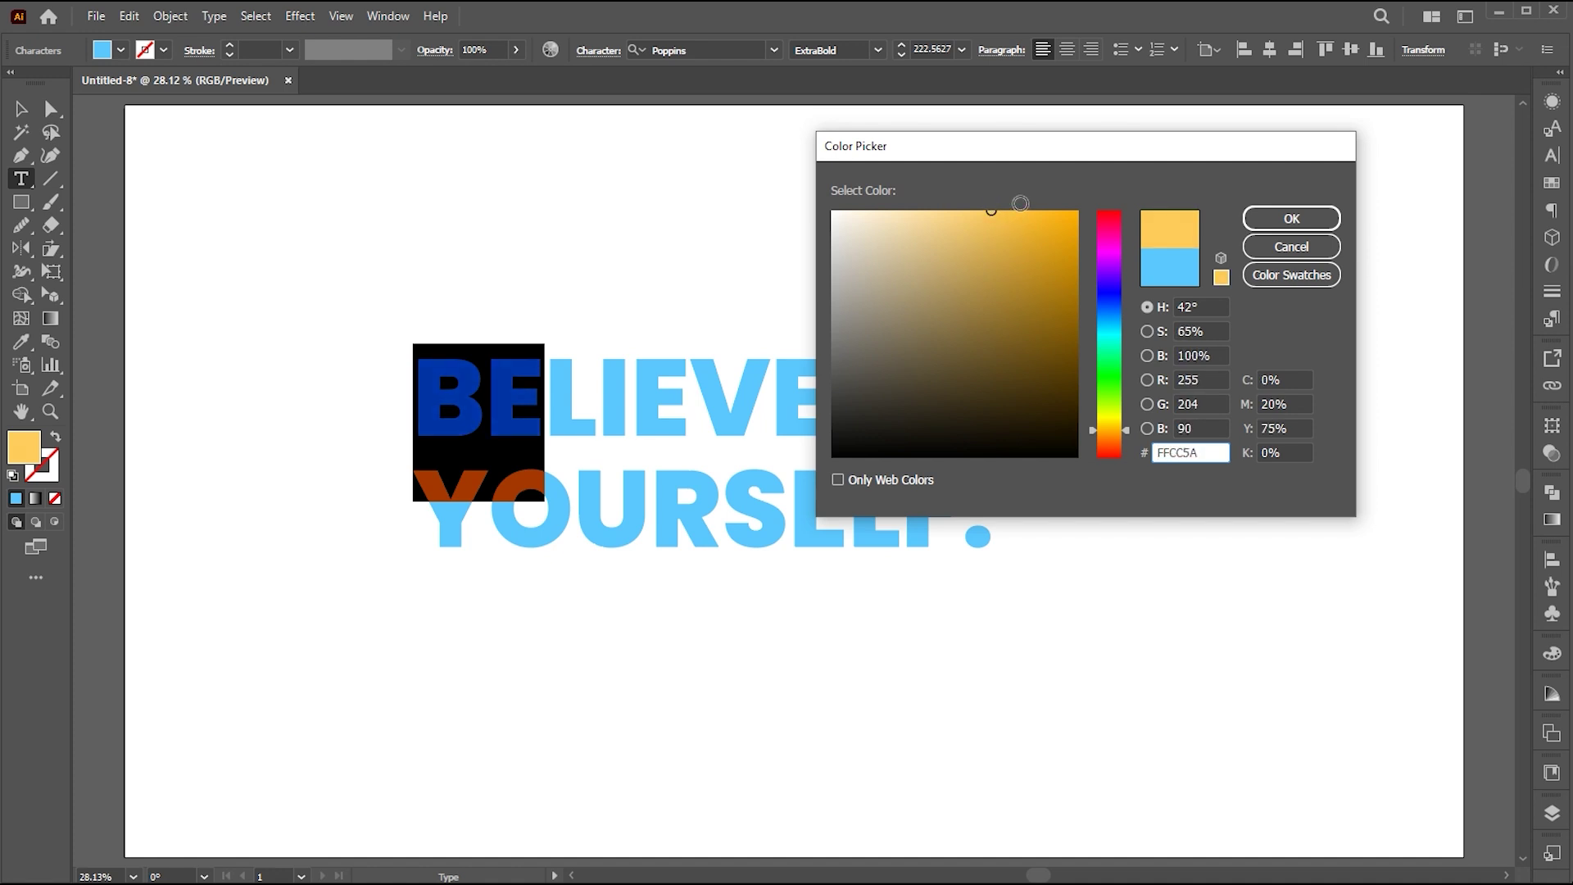
{"action": "left_click", "coordinate": [1316, 224]}
Step: Copy the same yellow onto 'YOU' with the Eyedropper and enlarge the text slightly
{"action": "left_click", "coordinate": [602, 467]}
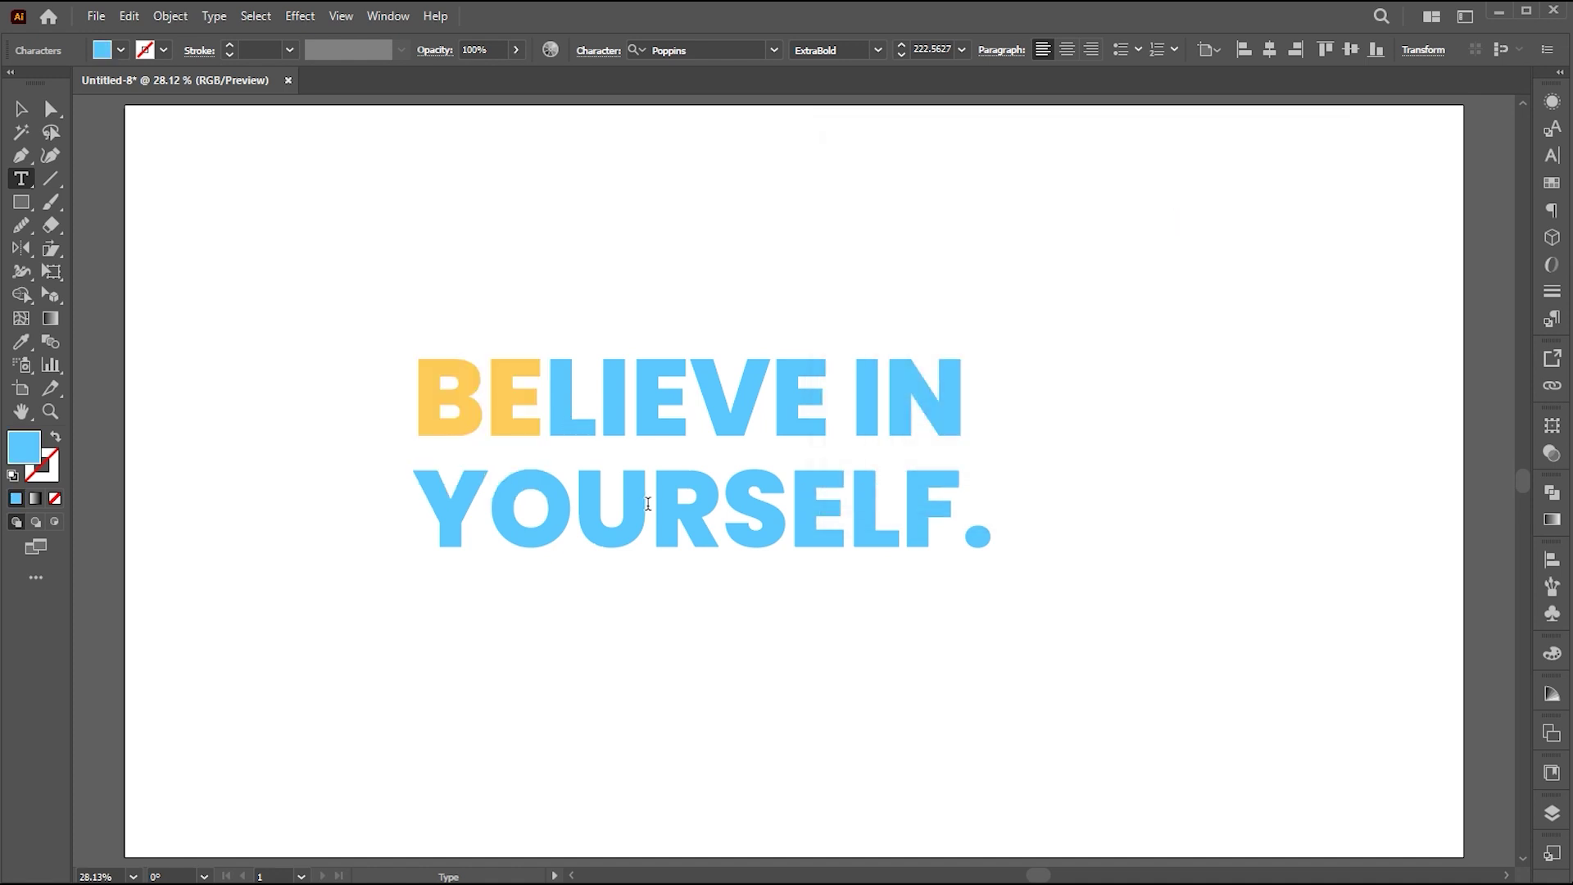
{"action": "left_click_drag", "start_coordinate": [647, 506], "coordinate": [397, 498]}
{"action": "left_click", "coordinate": [21, 342]}
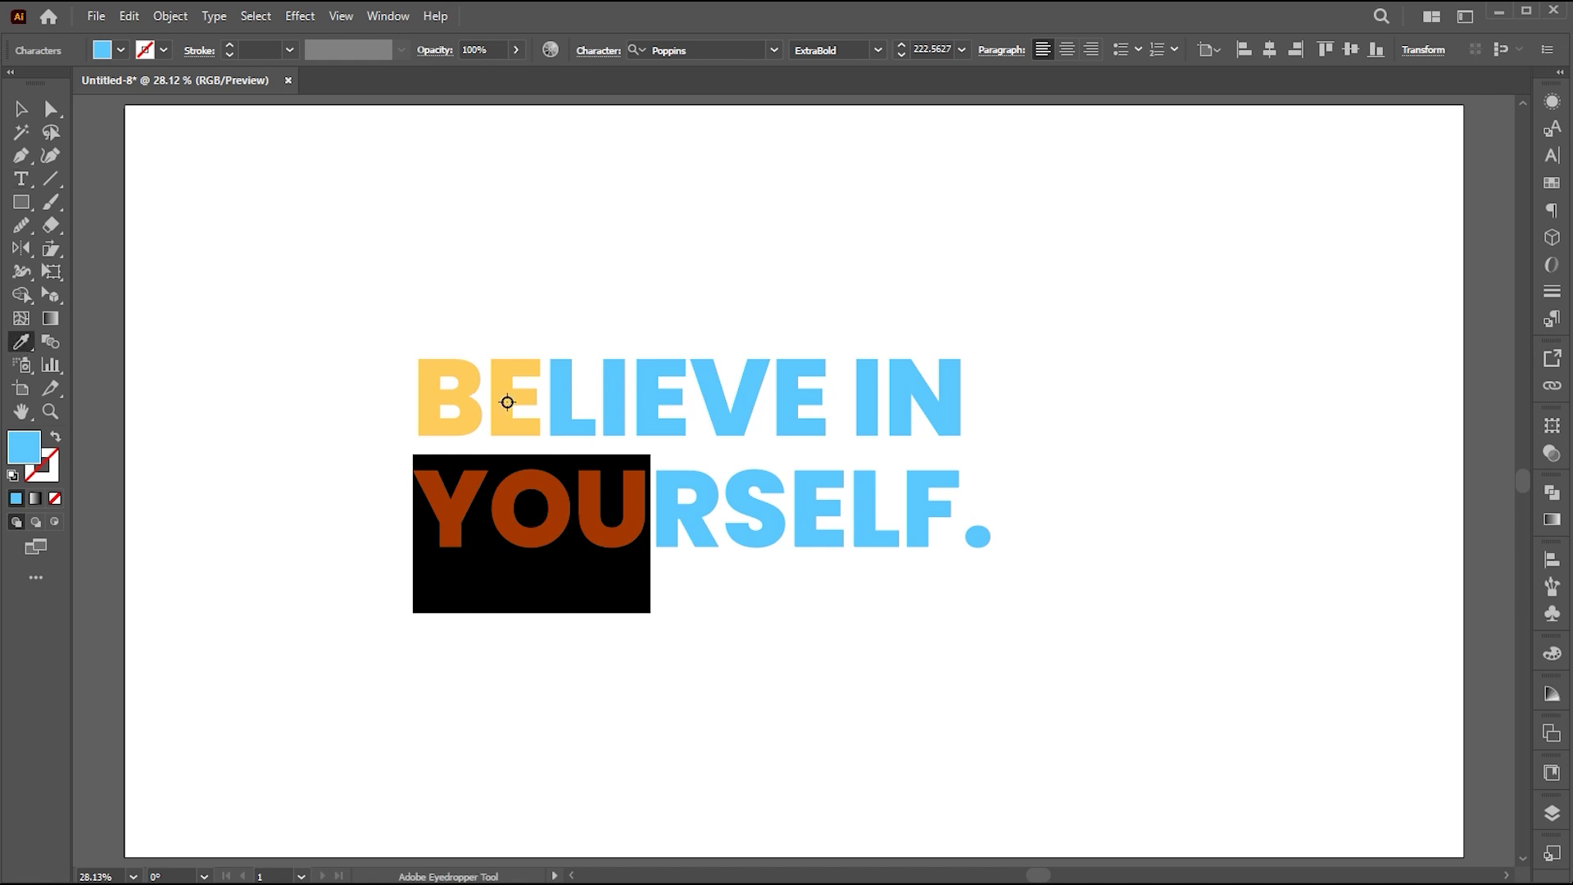
{"action": "left_click", "coordinate": [473, 384]}
{"action": "left_click", "coordinate": [21, 108]}
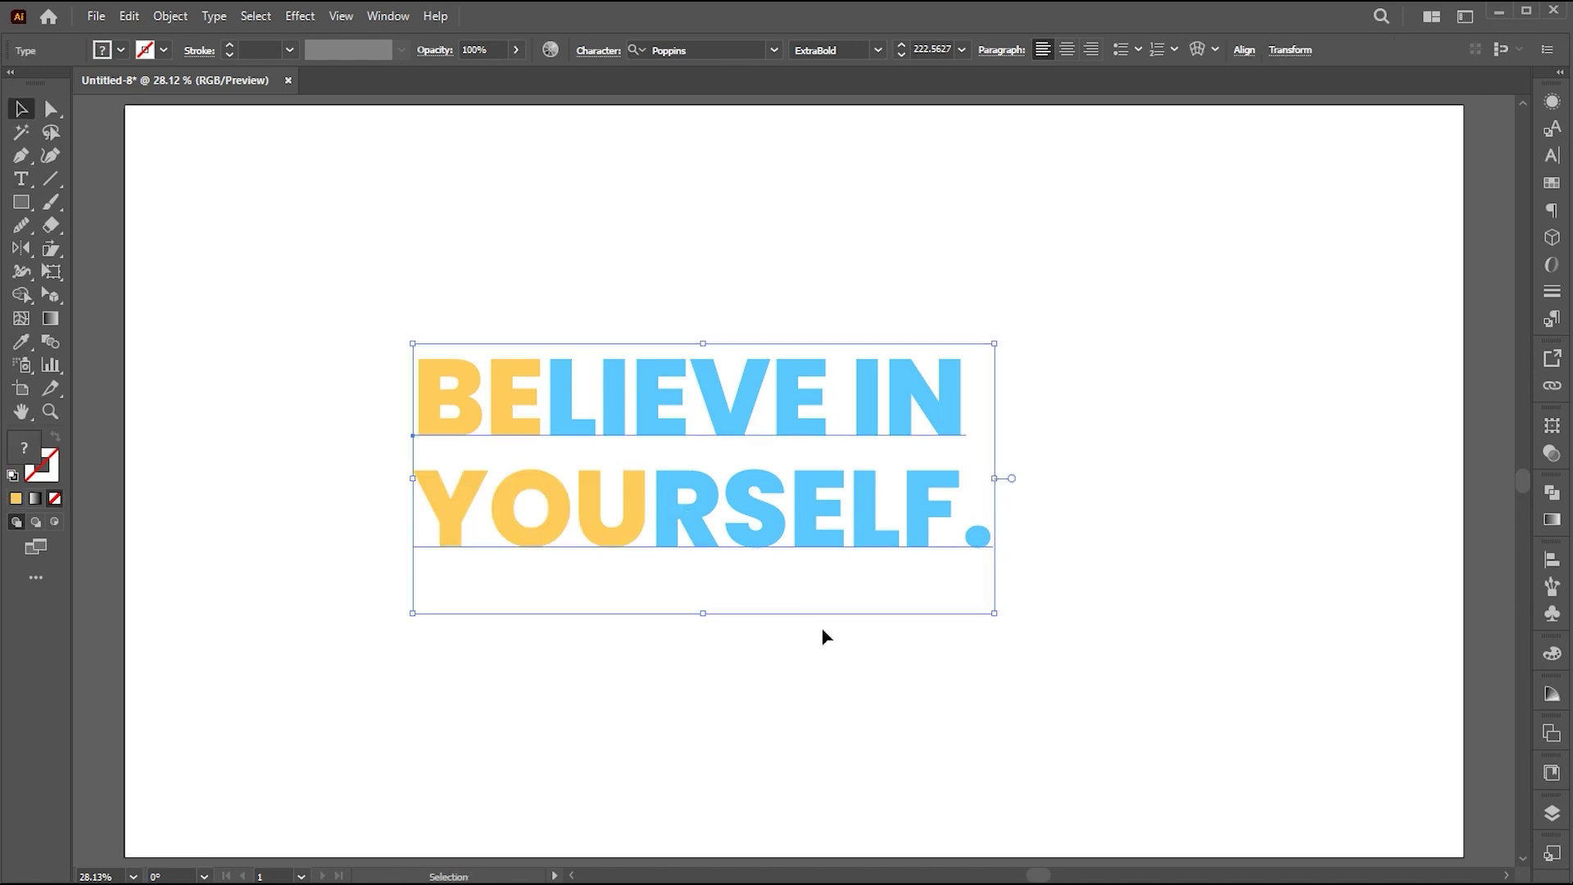
{"action": "left_click_drag", "start_coordinate": [703, 616], "coordinate": [696, 627]}
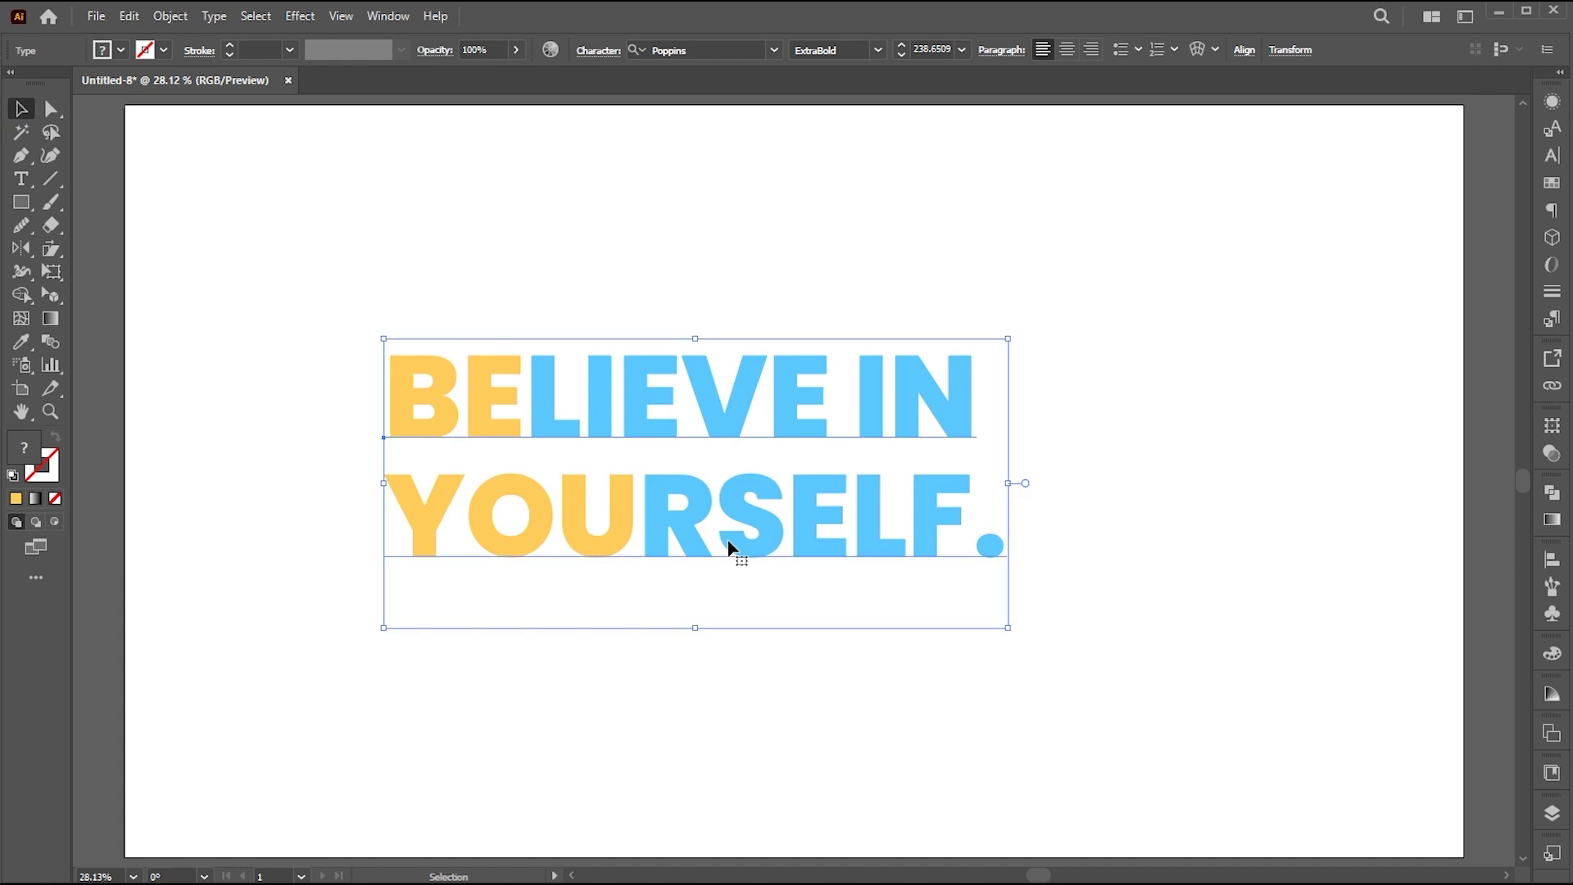
Step: Apply the 3D and Materials Inflate effect to the text with 60 px depth
{"action": "left_click", "coordinate": [300, 16]}
{"action": "mouse_move", "coordinate": [333, 128]}
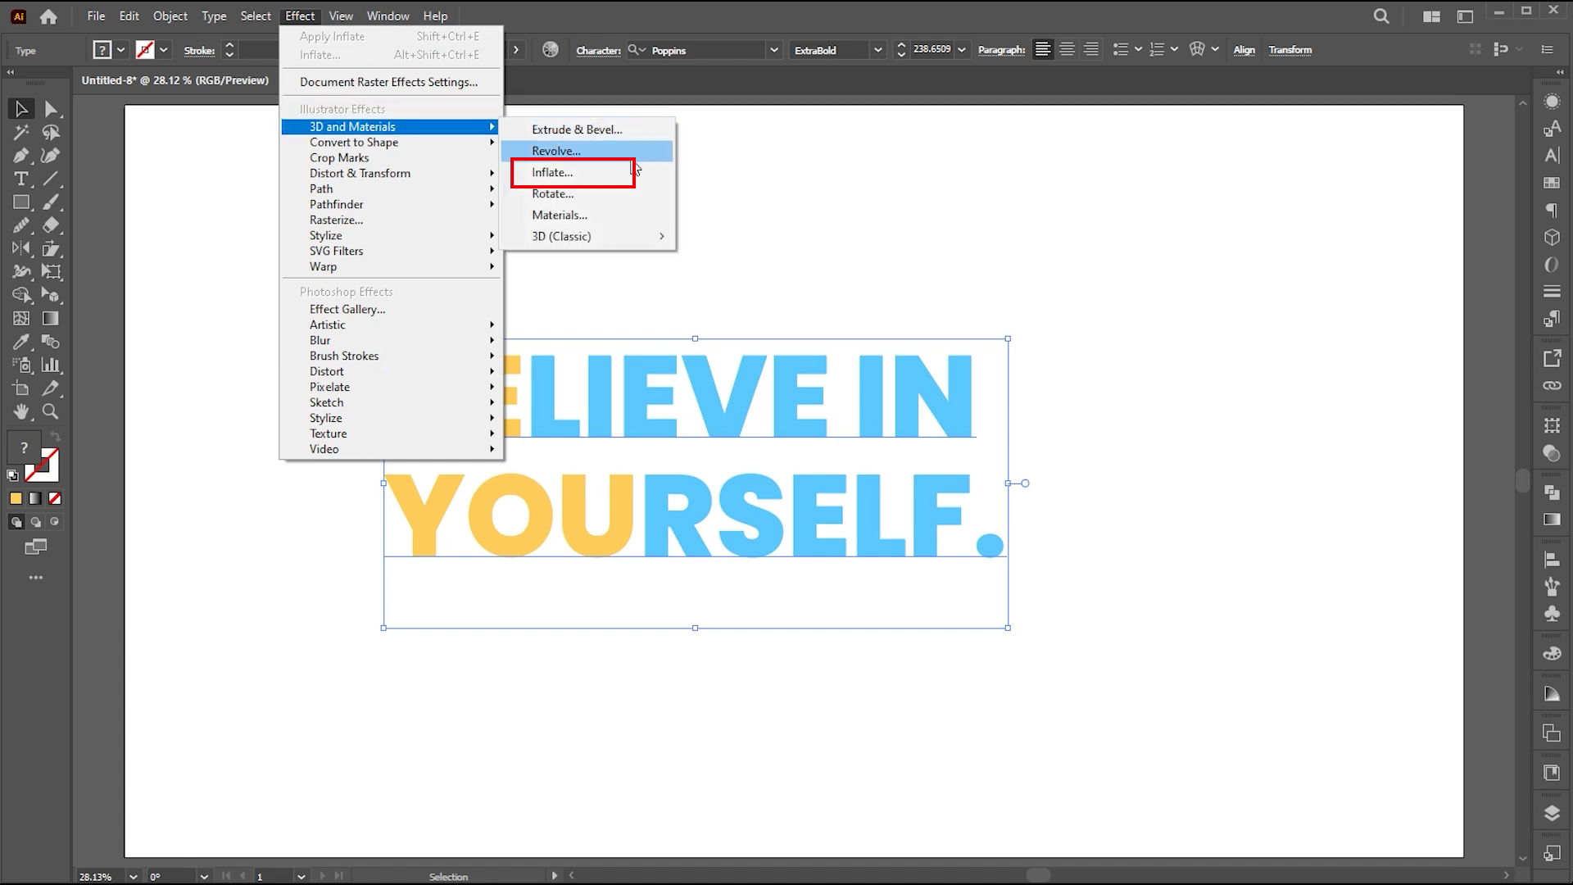
{"action": "left_click", "coordinate": [587, 177]}
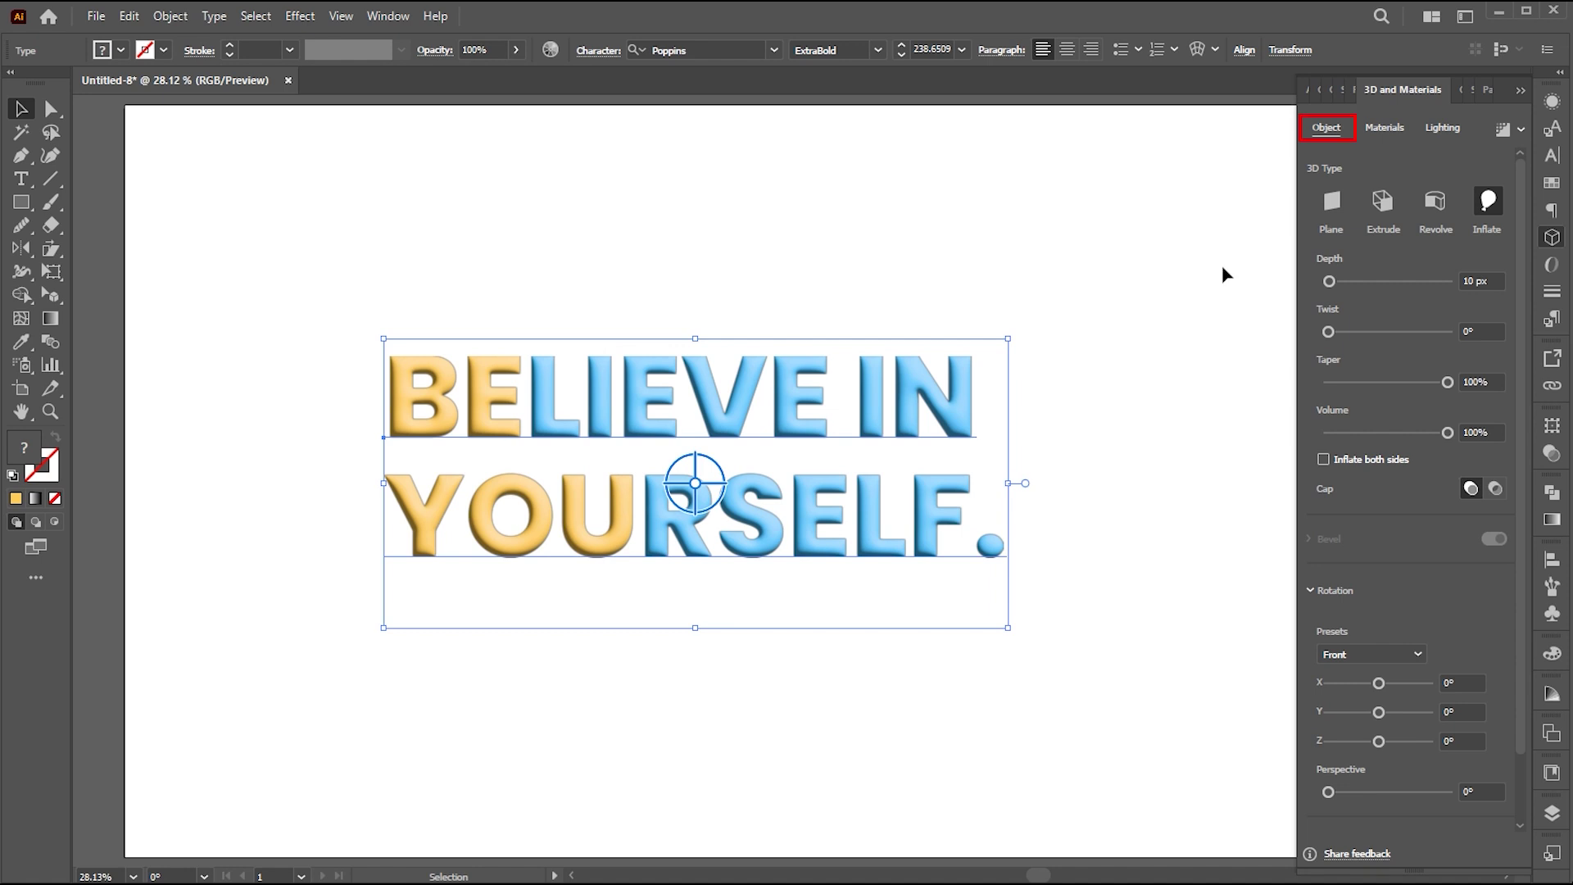
{"action": "left_click", "coordinate": [1483, 281]}
{"action": "type", "text": "6"}
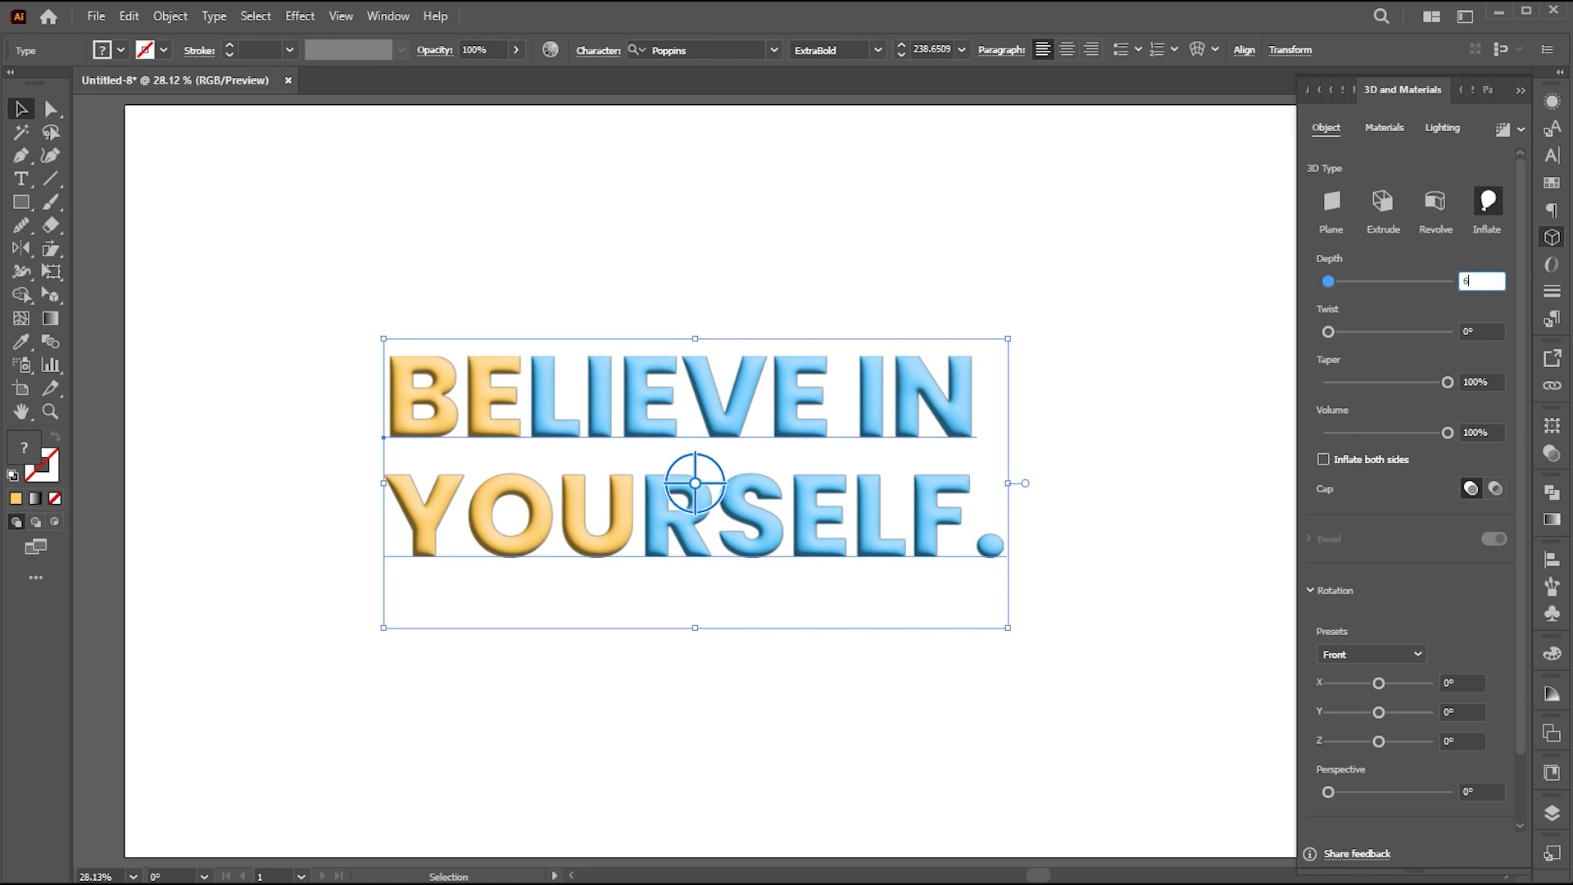
{"action": "type", "text": "0"}
{"action": "key", "text": "Return"}
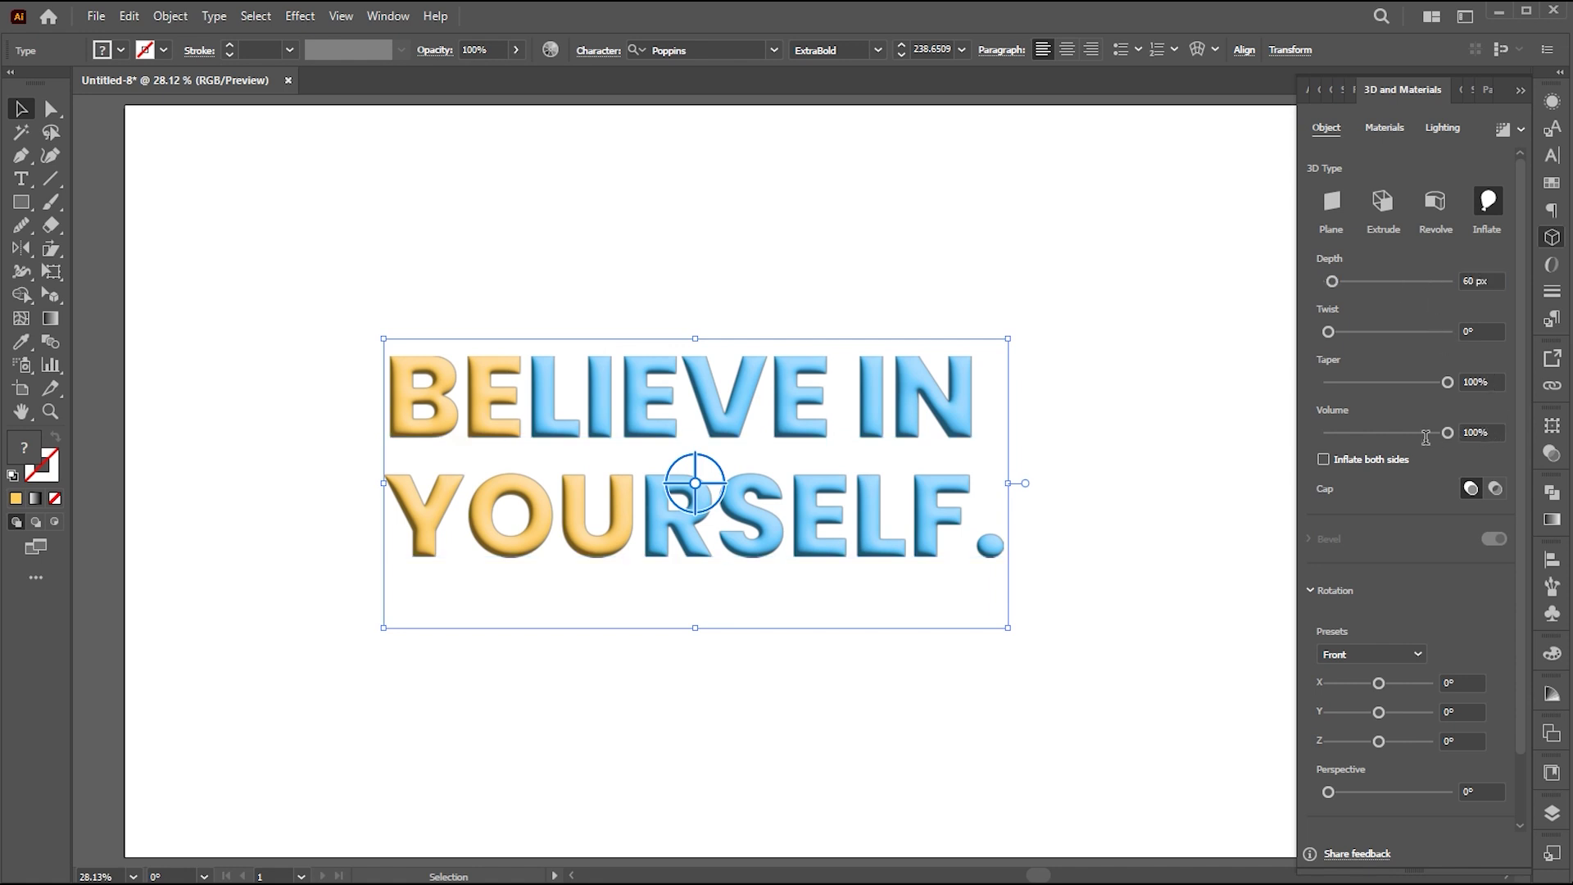
Step: Set the inflate volume to 50% and rotate the text to the Isometric Top preset
{"action": "left_click", "coordinate": [1446, 434]}
{"action": "type", "text": "5"}
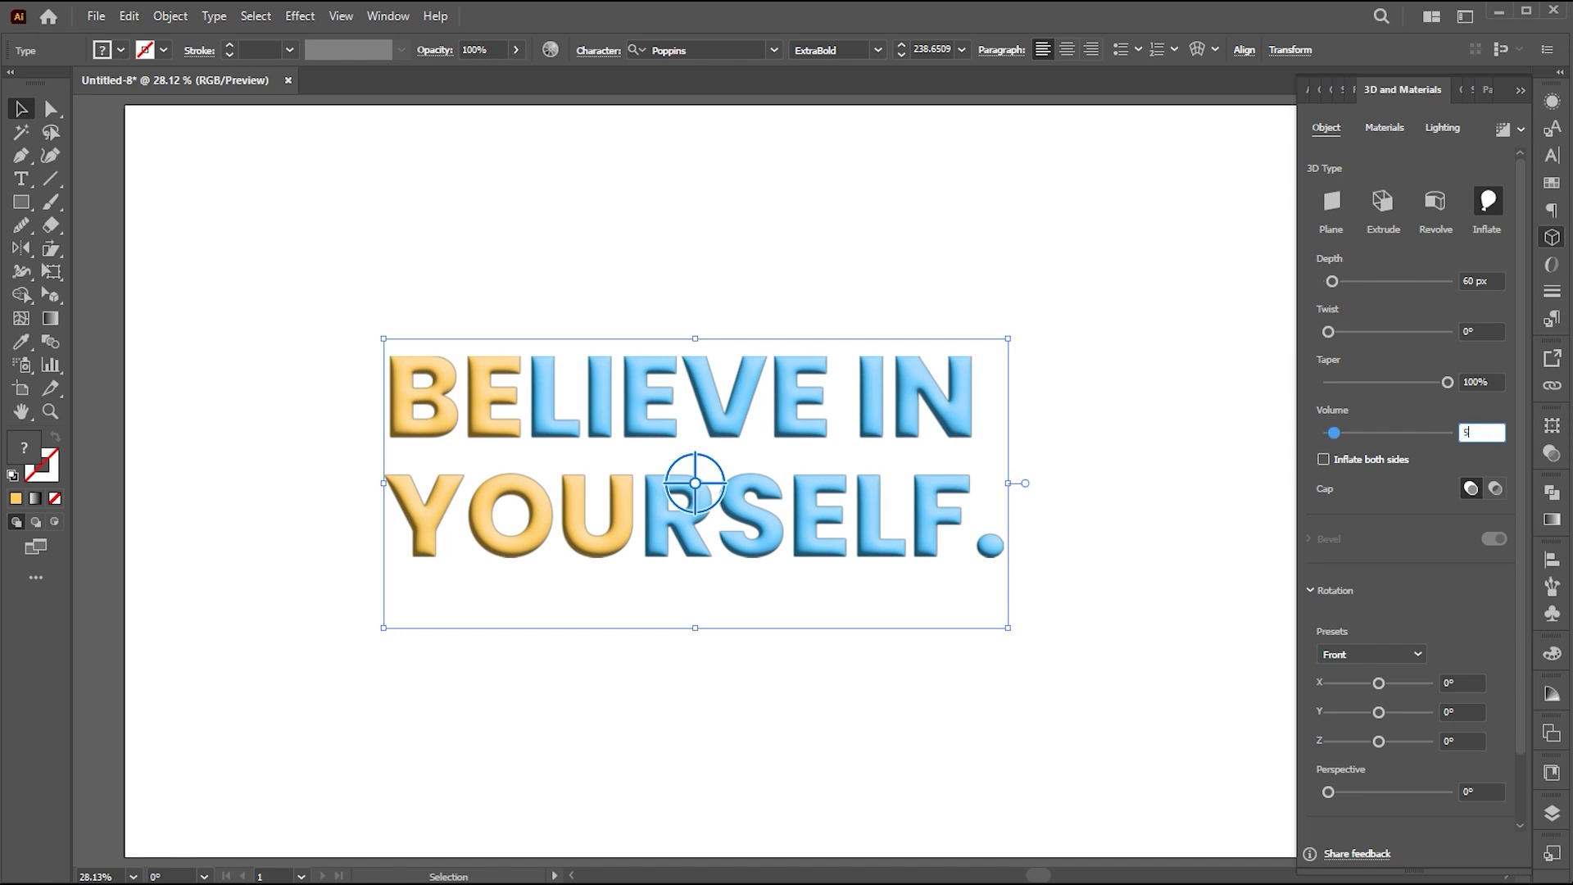
{"action": "type", "text": "0"}
{"action": "left_click", "coordinate": [1409, 653]}
{"action": "left_click", "coordinate": [1409, 654]}
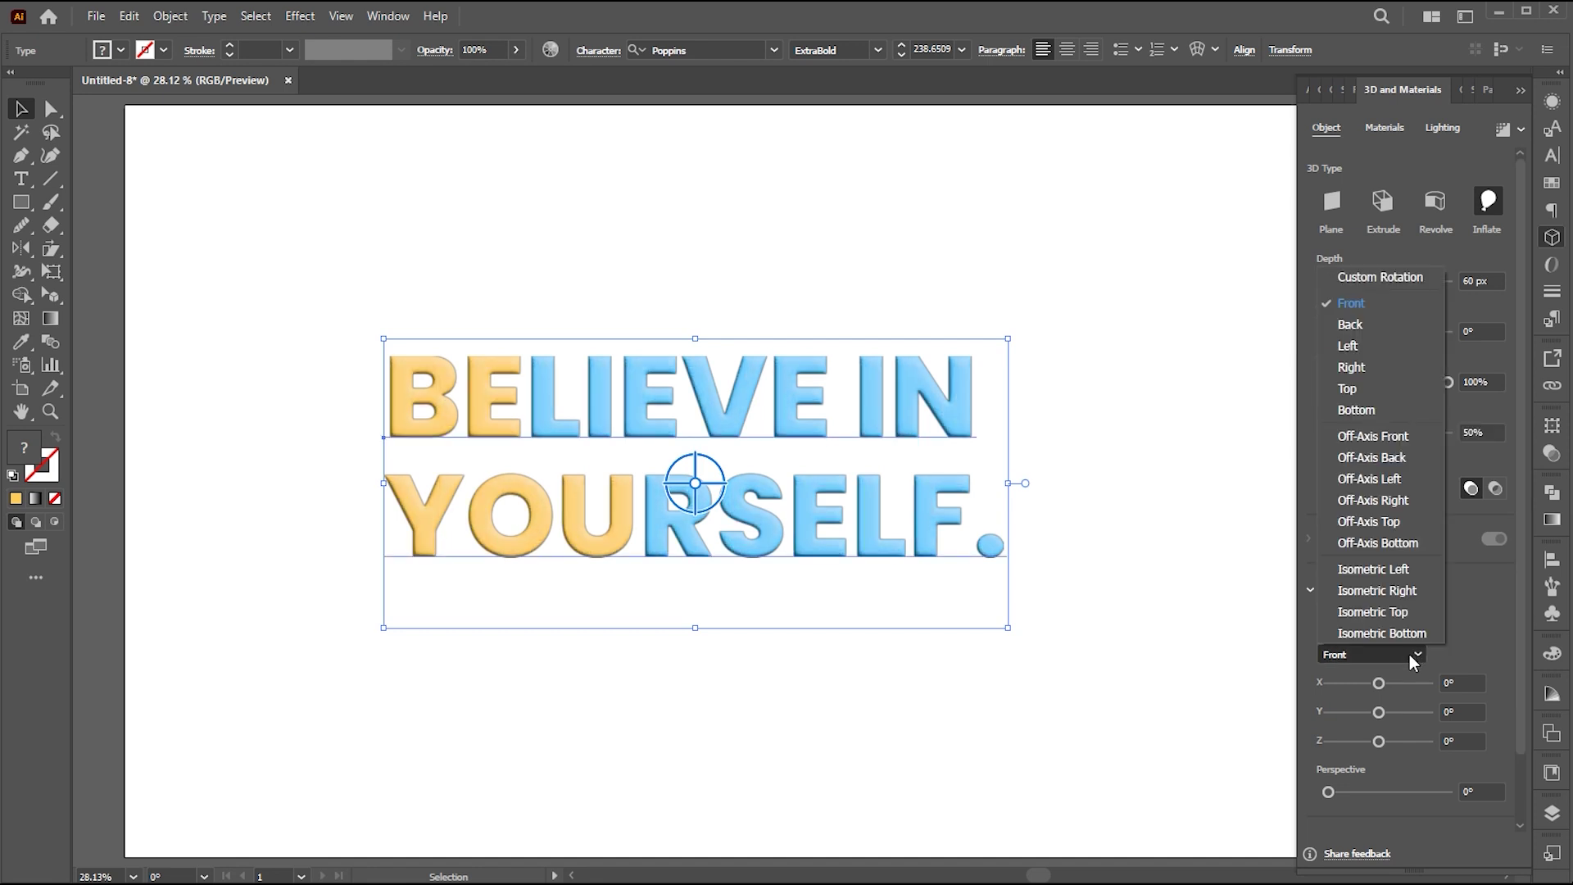
{"action": "left_click", "coordinate": [1398, 612]}
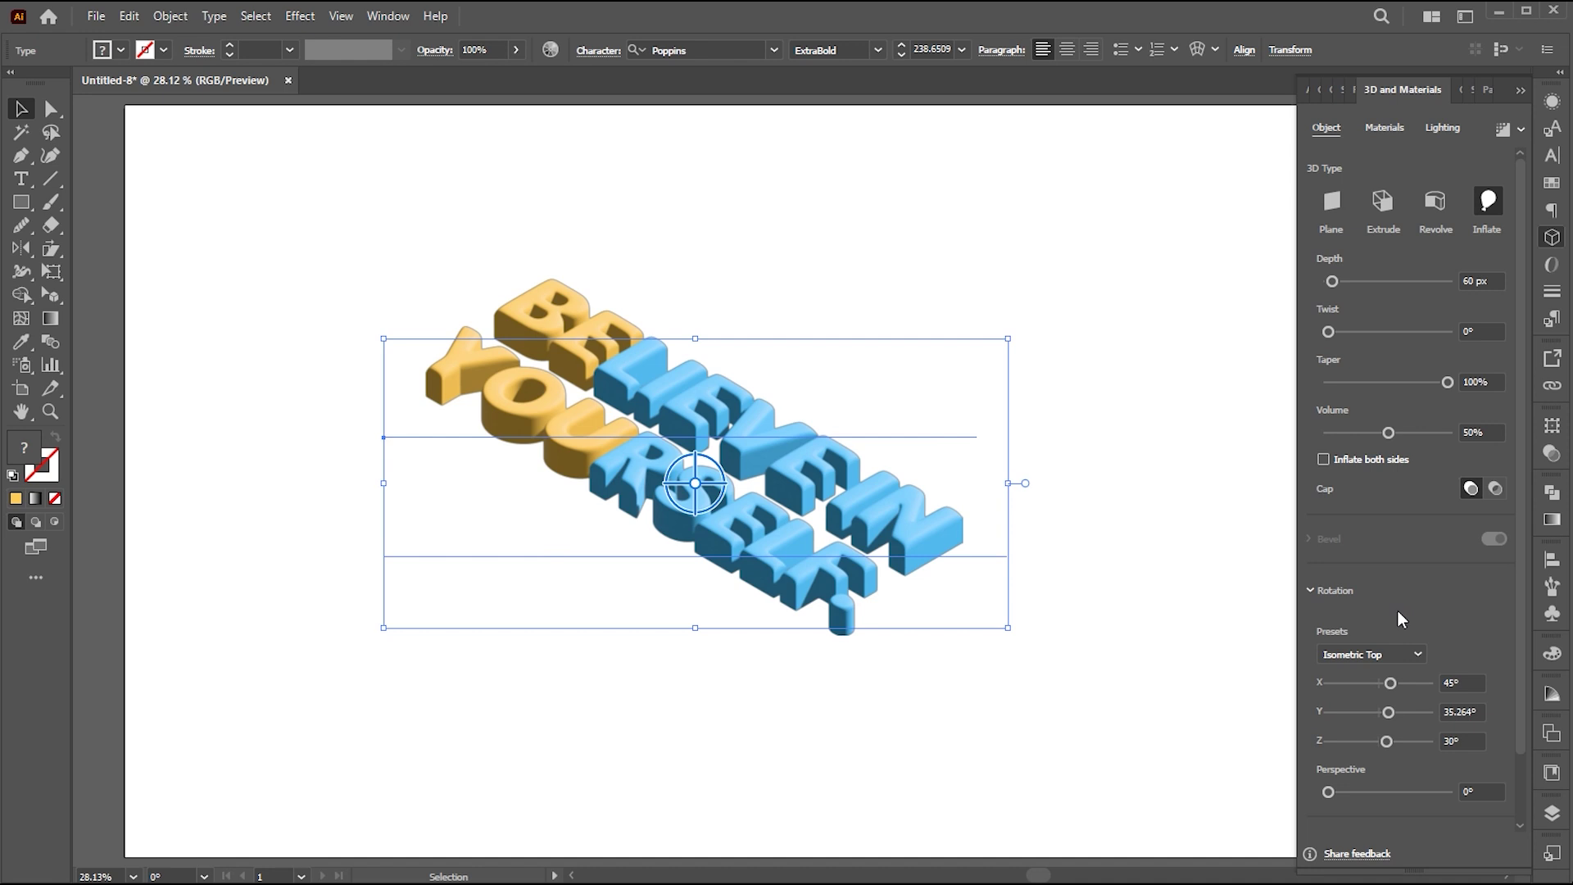
Step: Give the 3D text material 0 roughness and 0.4 metallic
{"action": "left_click", "coordinate": [1386, 131]}
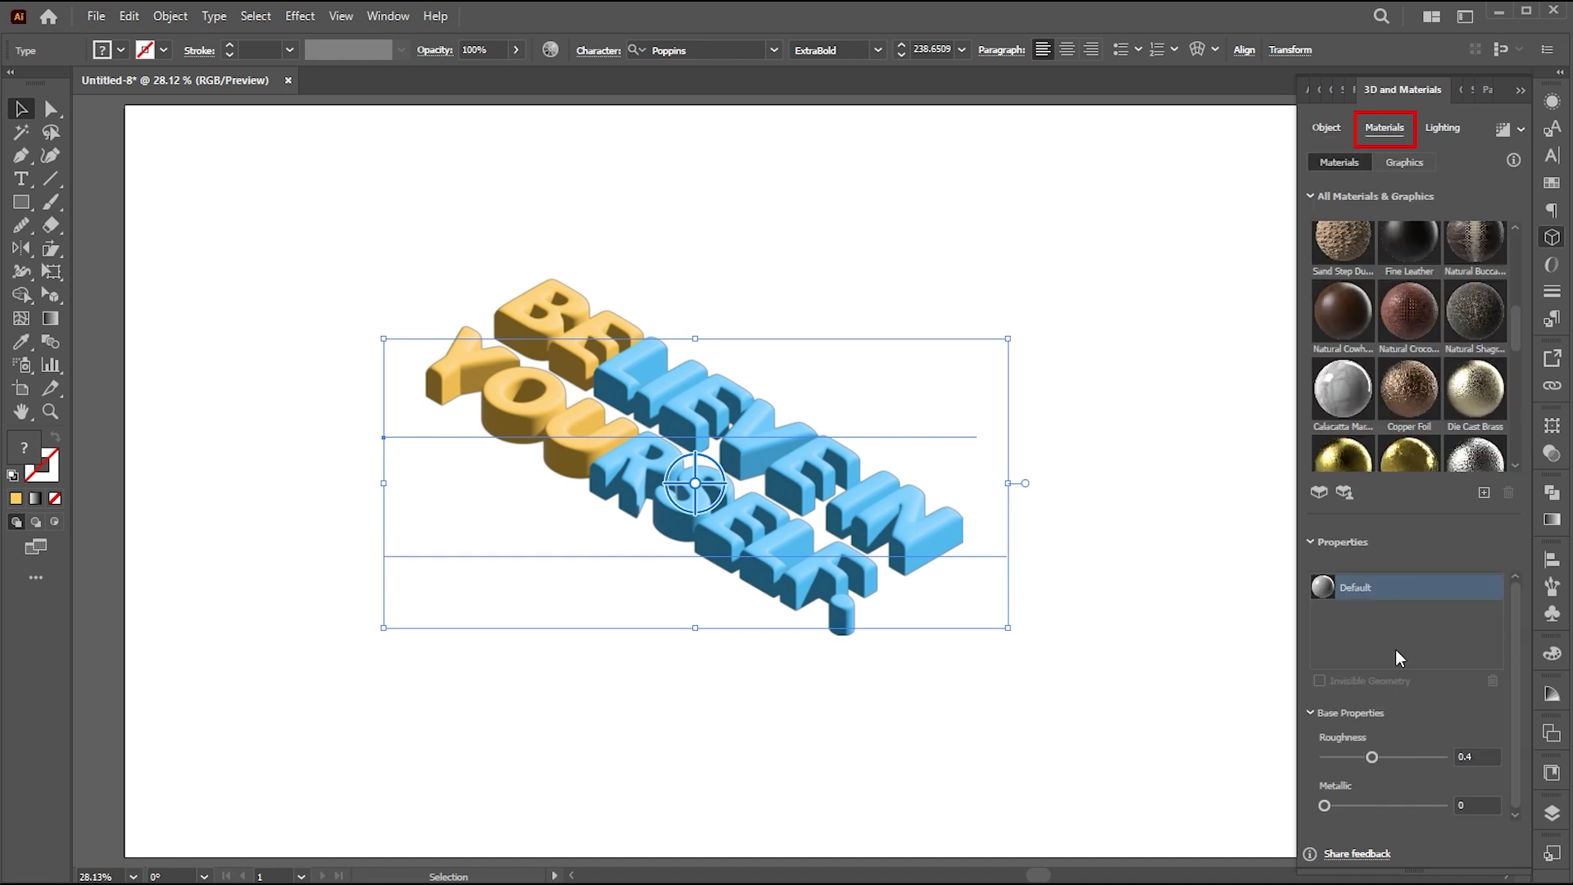
{"action": "left_click_drag", "start_coordinate": [1372, 756], "coordinate": [1374, 805]}
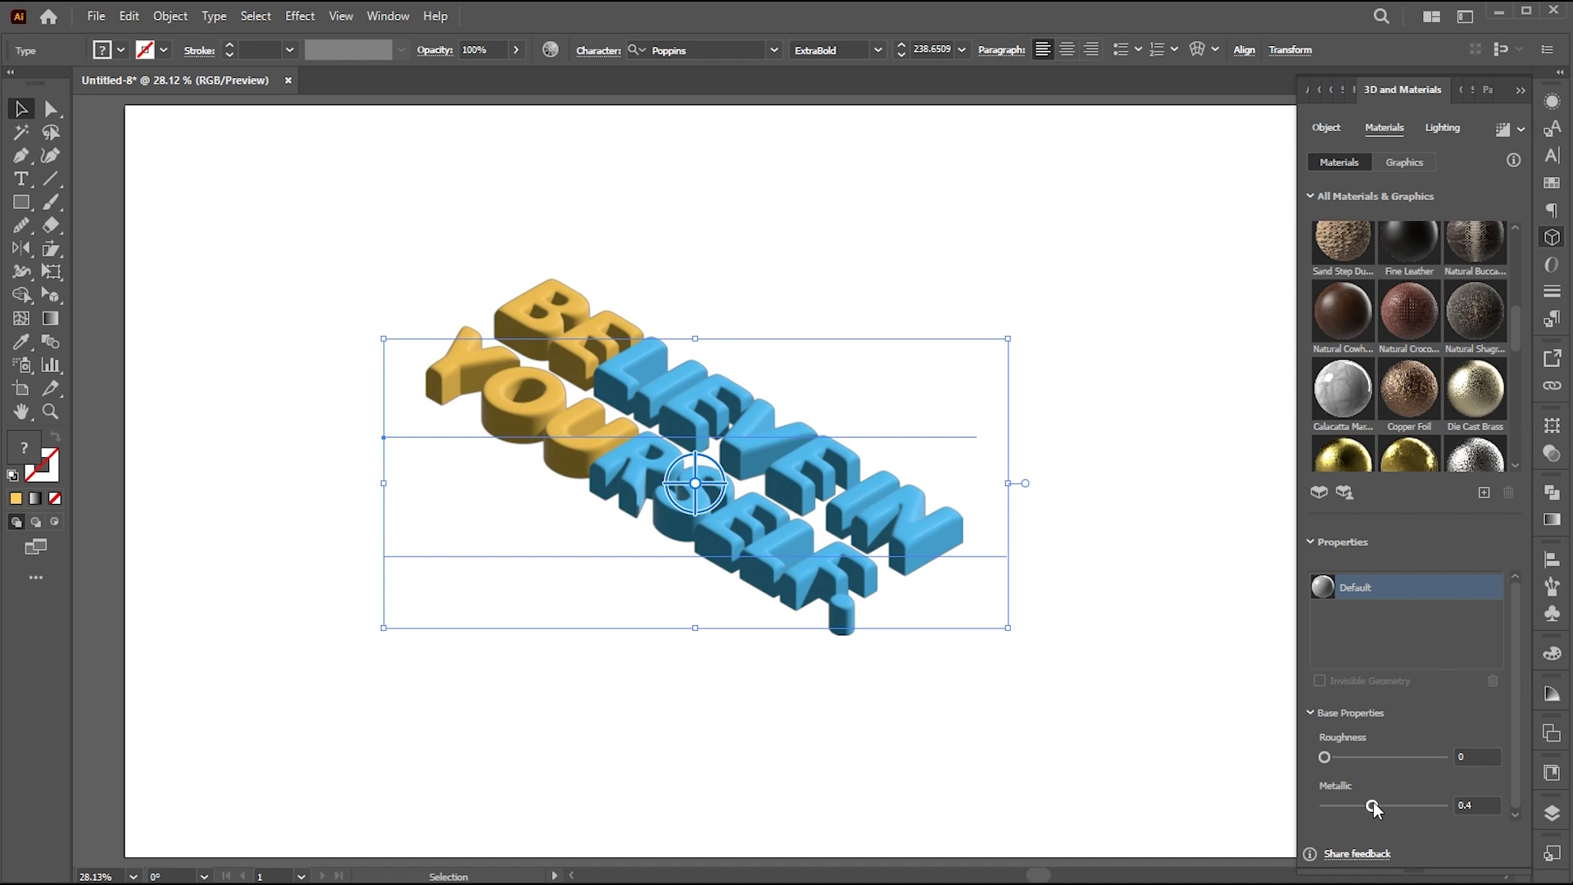
{"action": "left_click", "coordinate": [1456, 133]}
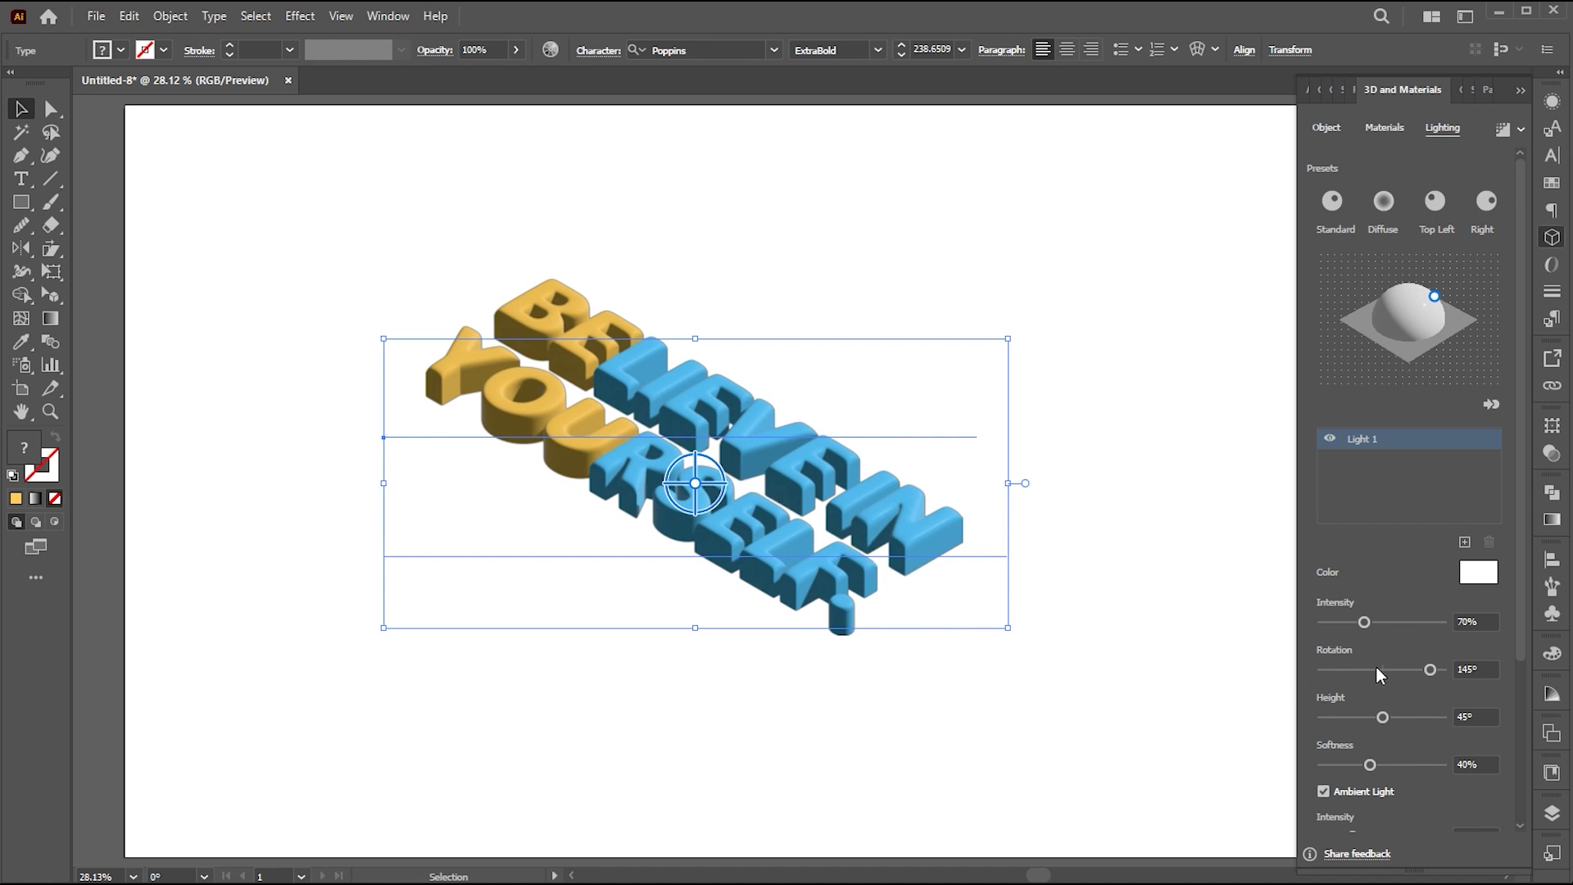
Step: Set the light to 130% intensity, -48° rotation and 75% softness
{"action": "left_click", "coordinate": [1465, 622]}
{"action": "type", "text": "130"}
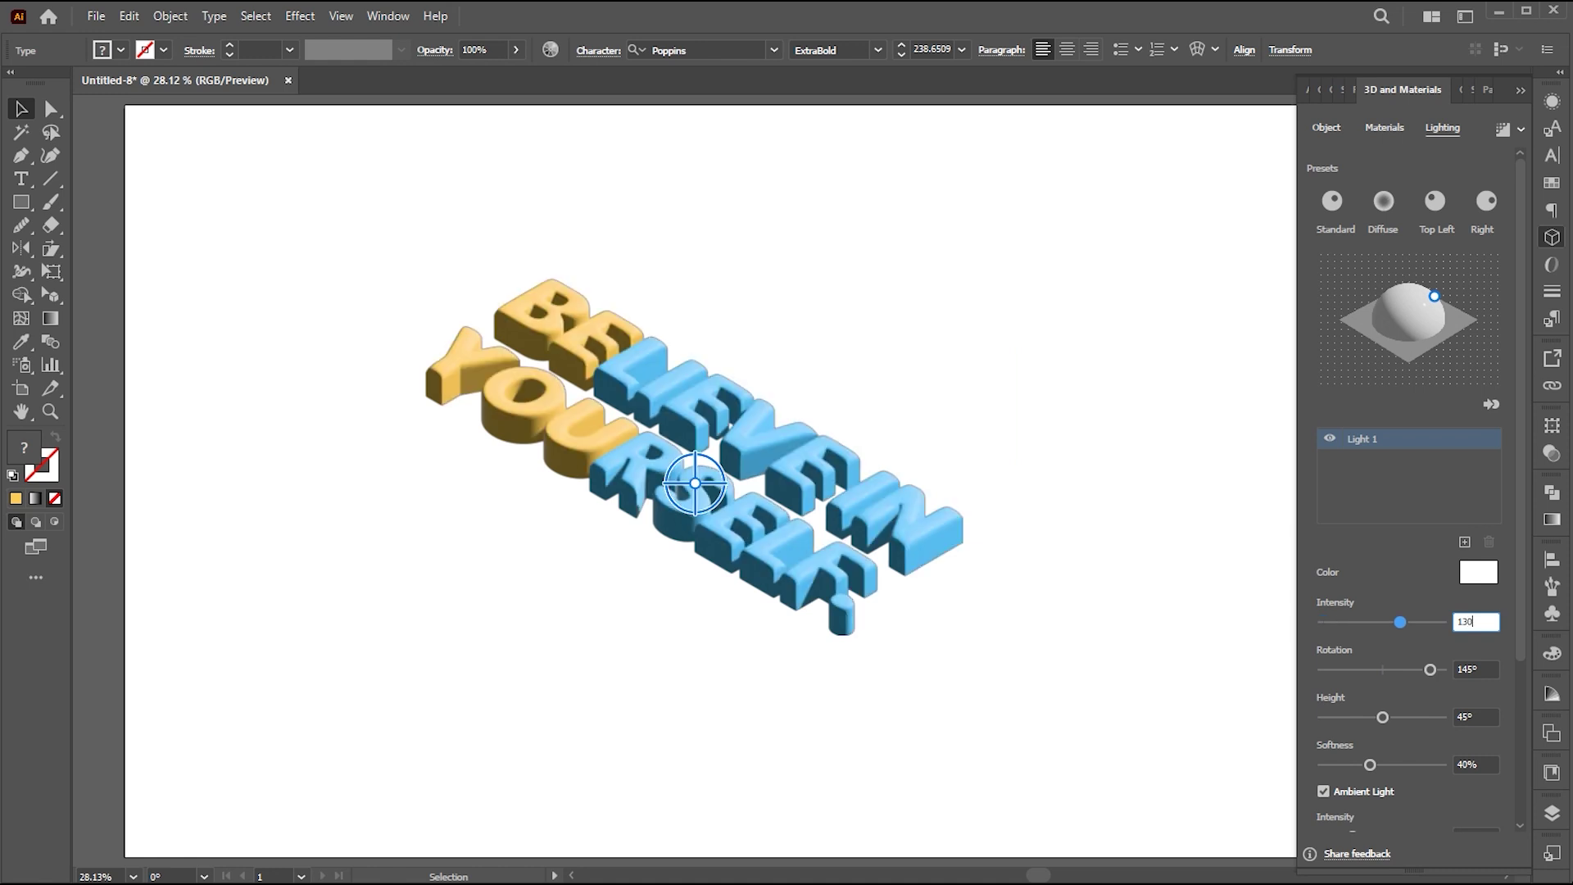
{"action": "left_click_drag", "start_coordinate": [1429, 669], "coordinate": [1367, 671]}
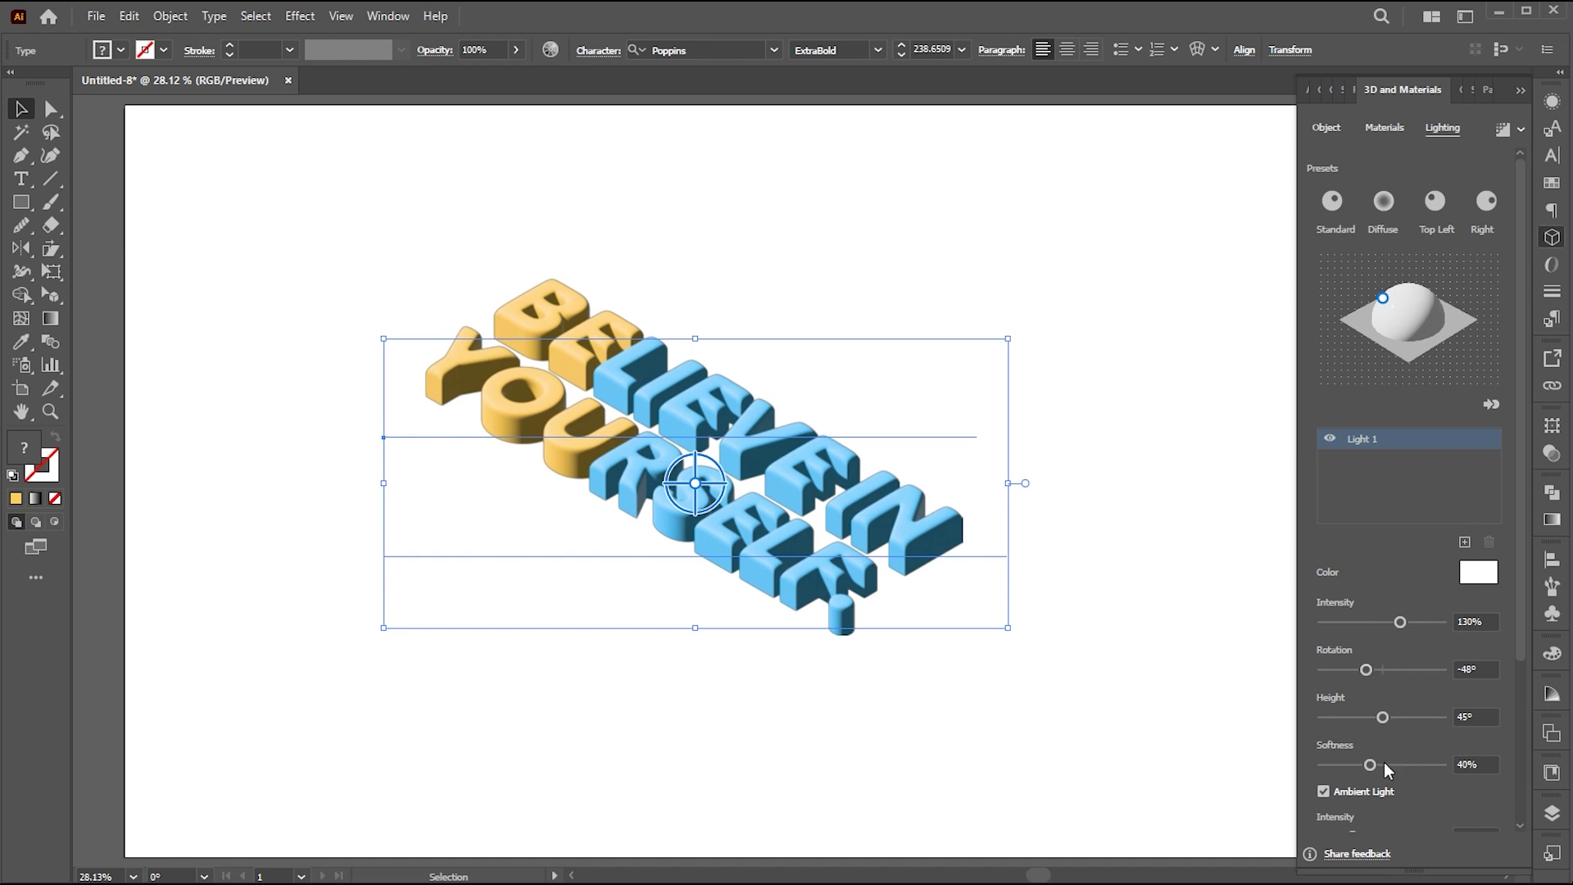
{"action": "left_click_drag", "start_coordinate": [1370, 765], "coordinate": [1409, 767]}
{"action": "scroll", "coordinate": [1522, 655], "scroll_direction": "down", "scroll_amount": 1}
{"action": "scroll", "coordinate": [1522, 675], "scroll_direction": "down", "scroll_amount": 5}
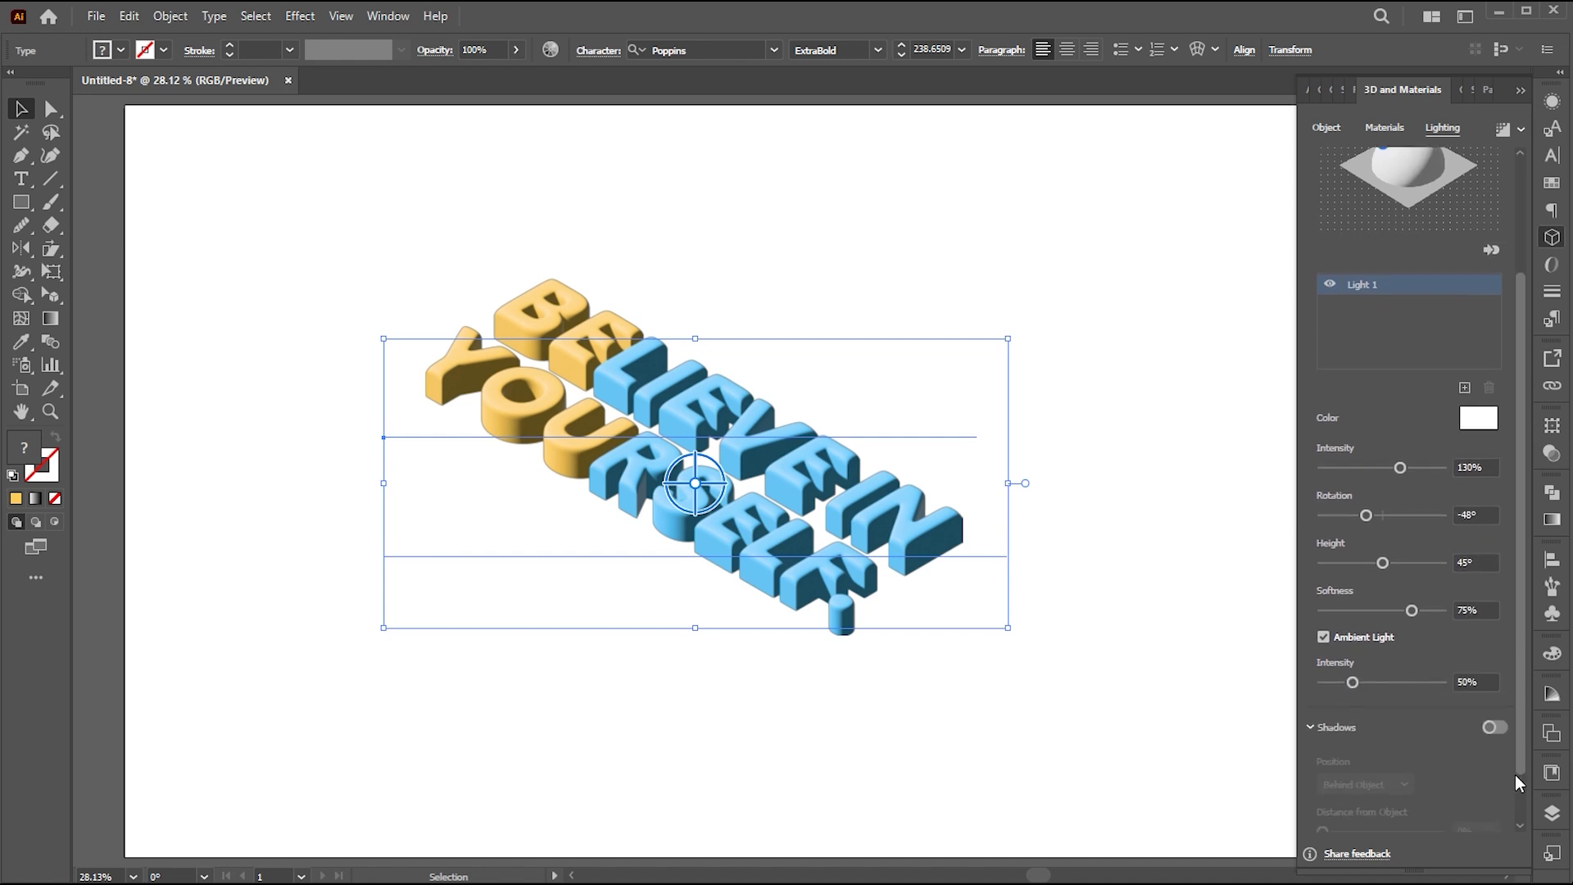
{"action": "left_click", "coordinate": [1491, 667]}
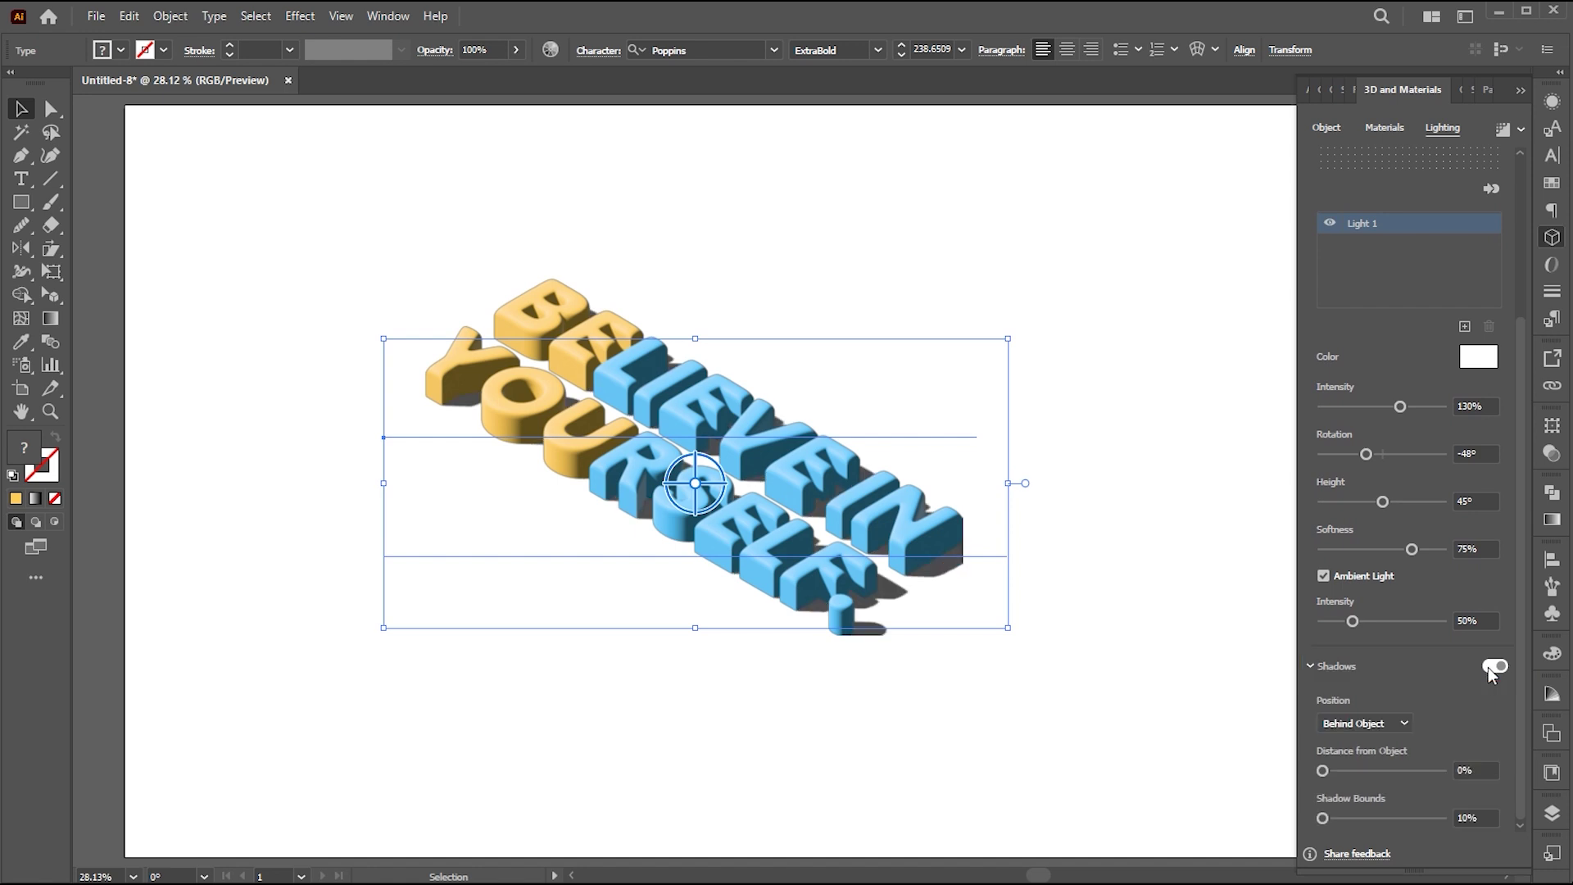
Step: Extend the shadow bounds to 400% and raise ambient light intensity to 65%
{"action": "left_click_drag", "start_coordinate": [1356, 816], "coordinate": [1454, 813]}
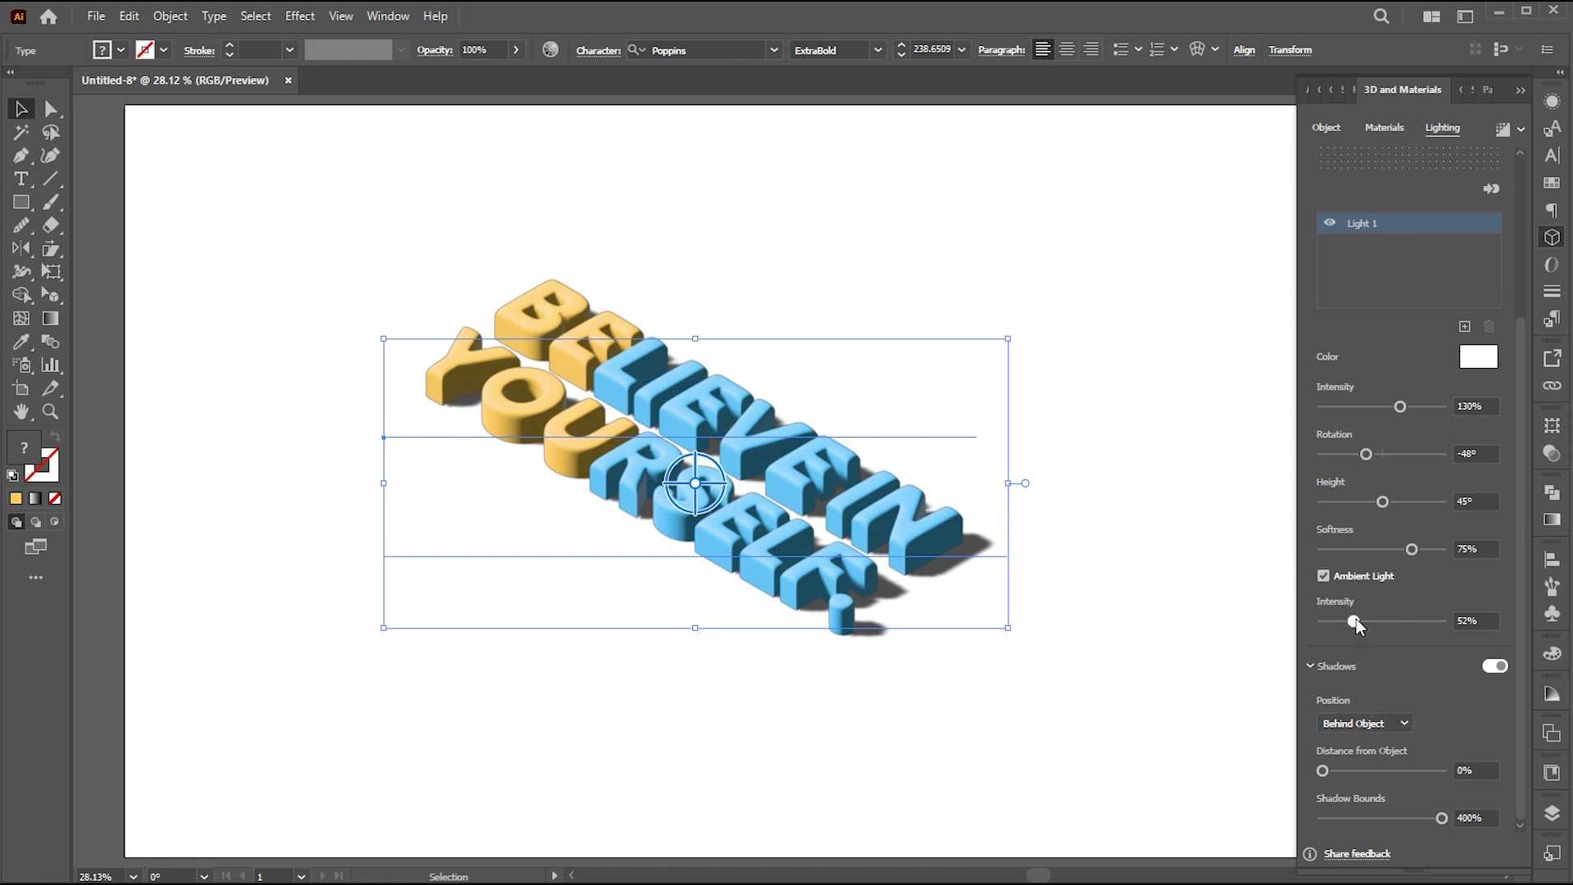
{"action": "left_click_drag", "start_coordinate": [1356, 620], "coordinate": [1362, 621]}
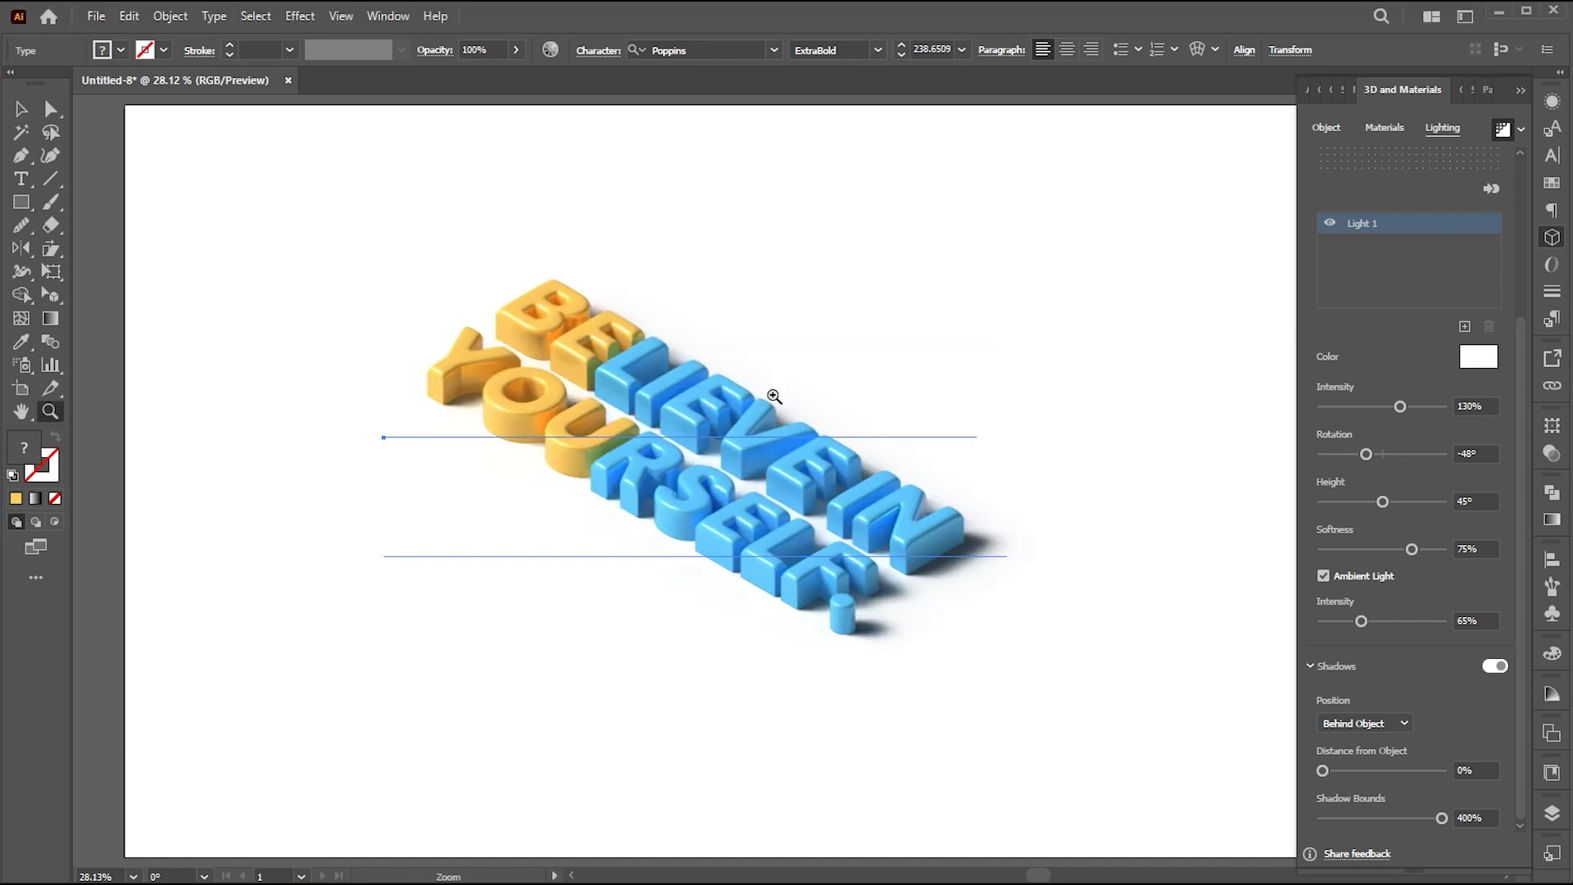
Step: Pan across the rendered headline, then select the whole 3D text object
{"action": "left_click_drag", "start_coordinate": [774, 397], "coordinate": [776, 452]}
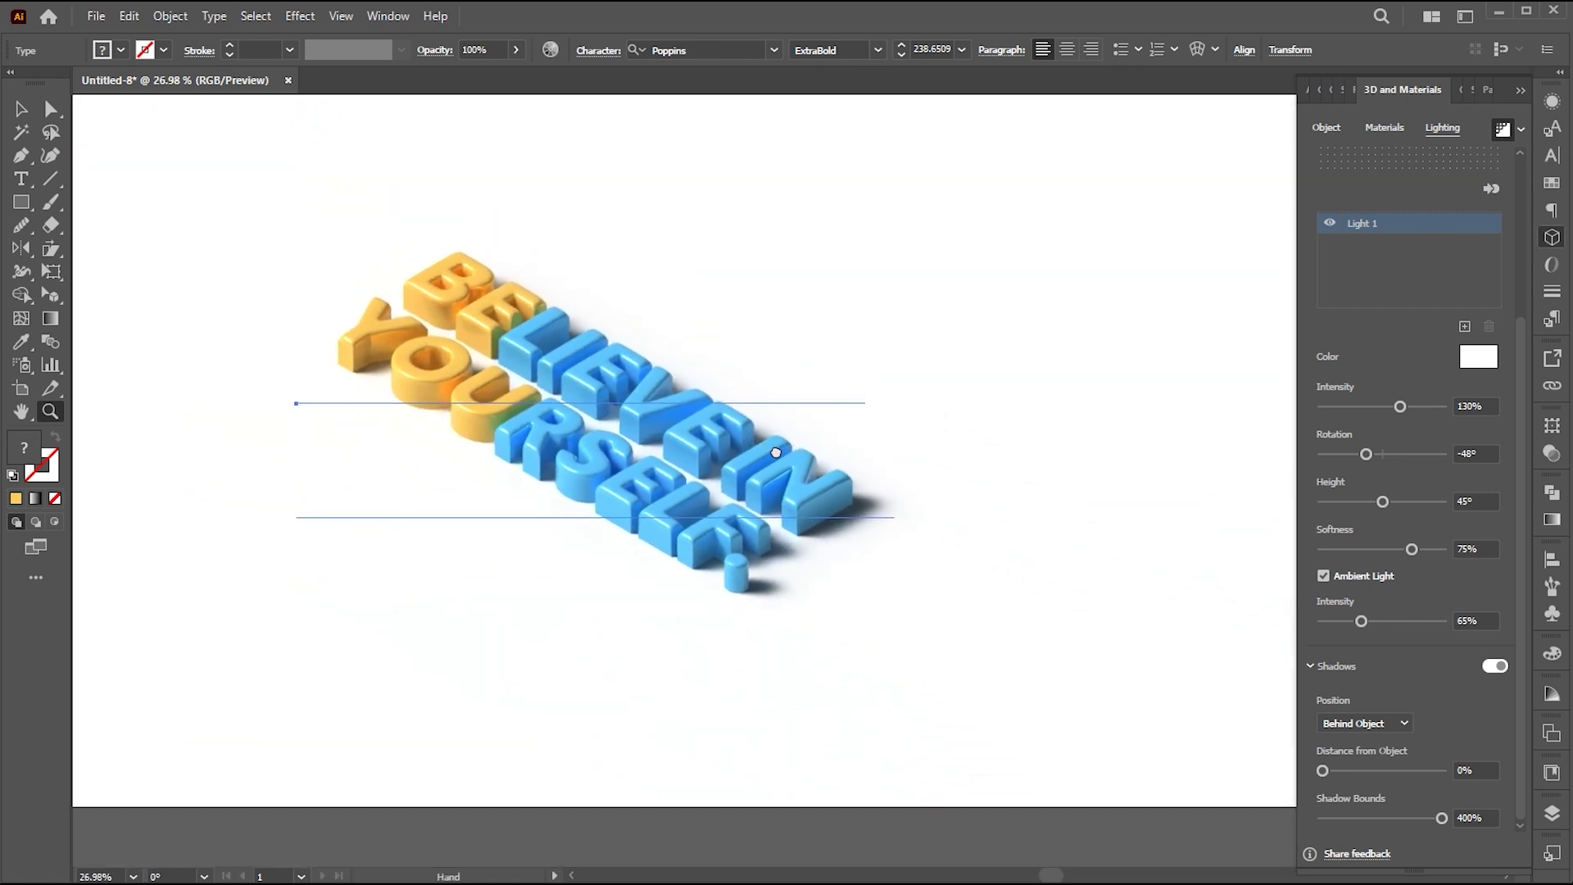
{"action": "key", "text": "v"}
{"action": "left_click", "coordinate": [713, 464]}
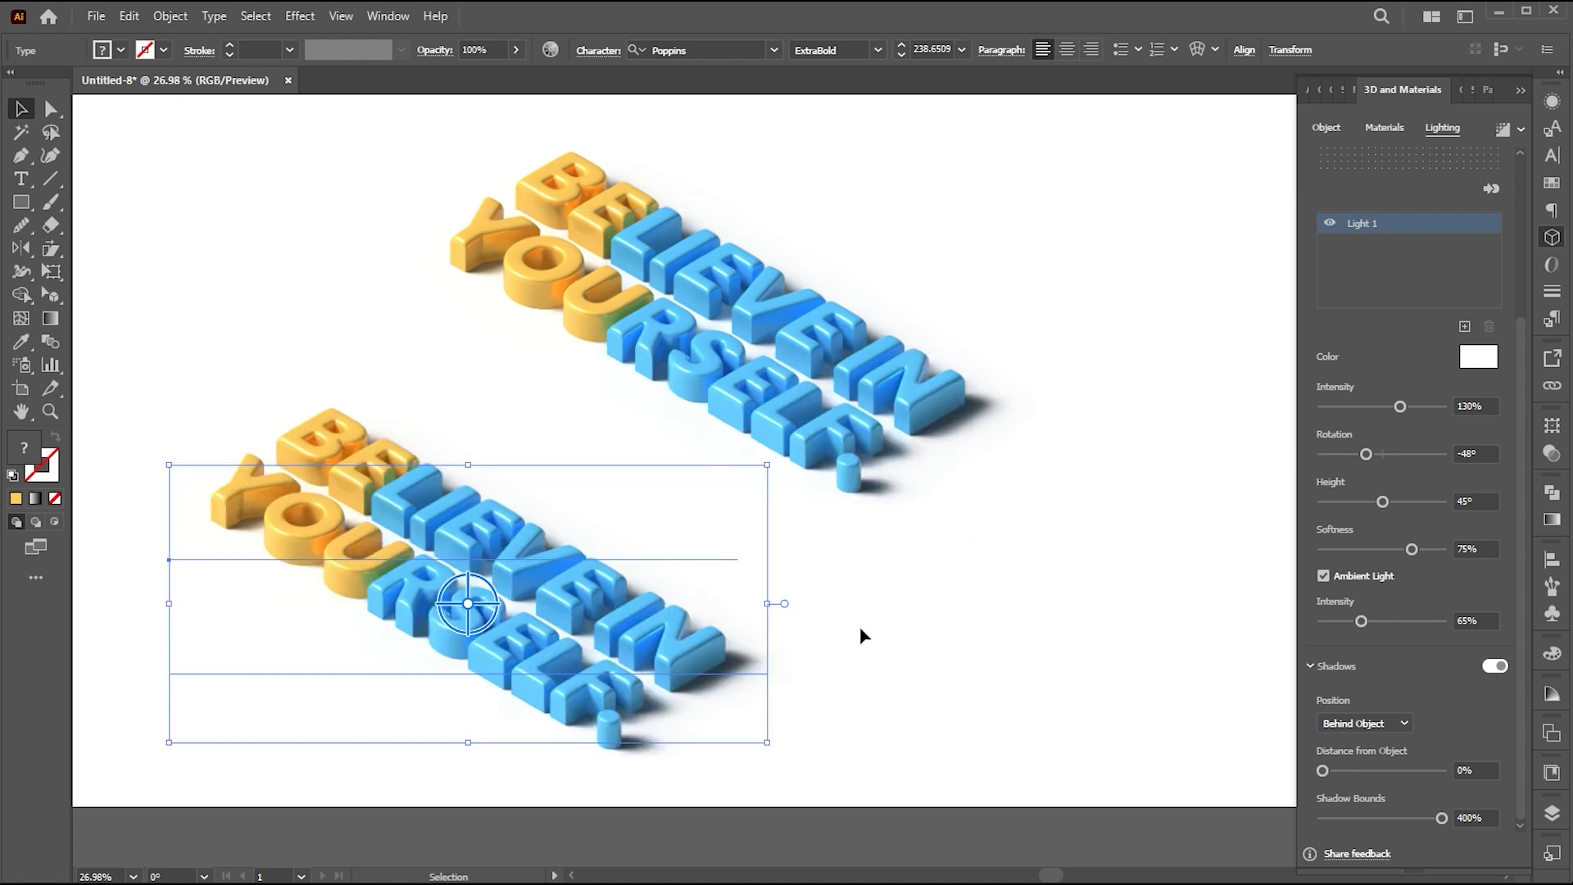
Step: Retype the duplicate headline as 'LEARN' on one line and 'CREATIVE' below
{"action": "left_click", "coordinate": [878, 674]}
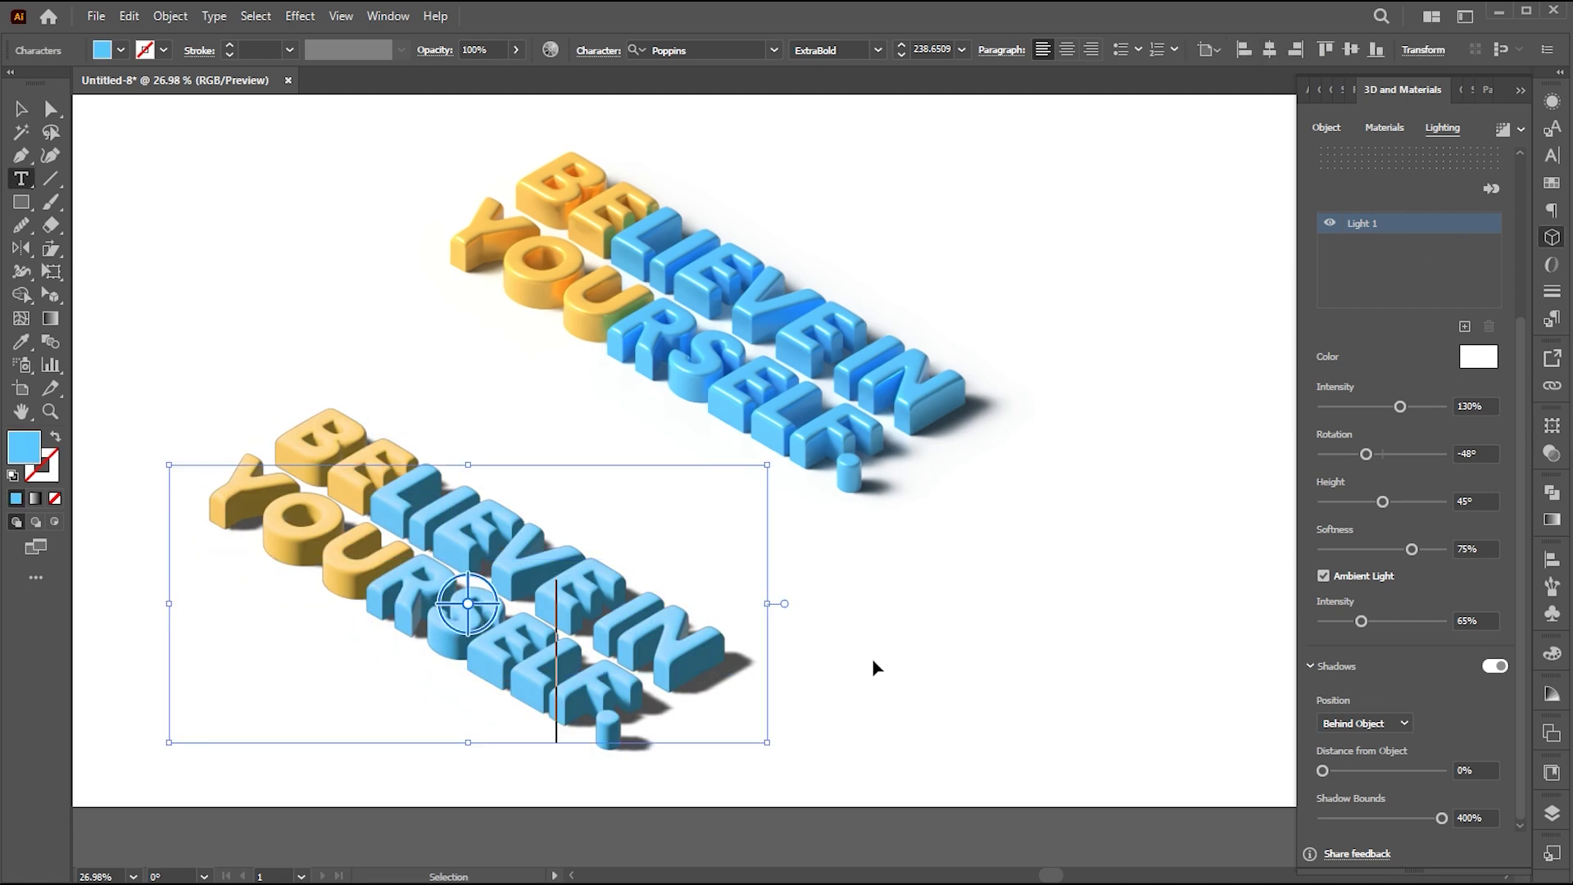
{"action": "key", "text": "t"}
{"action": "type", "text": "LEARN"}
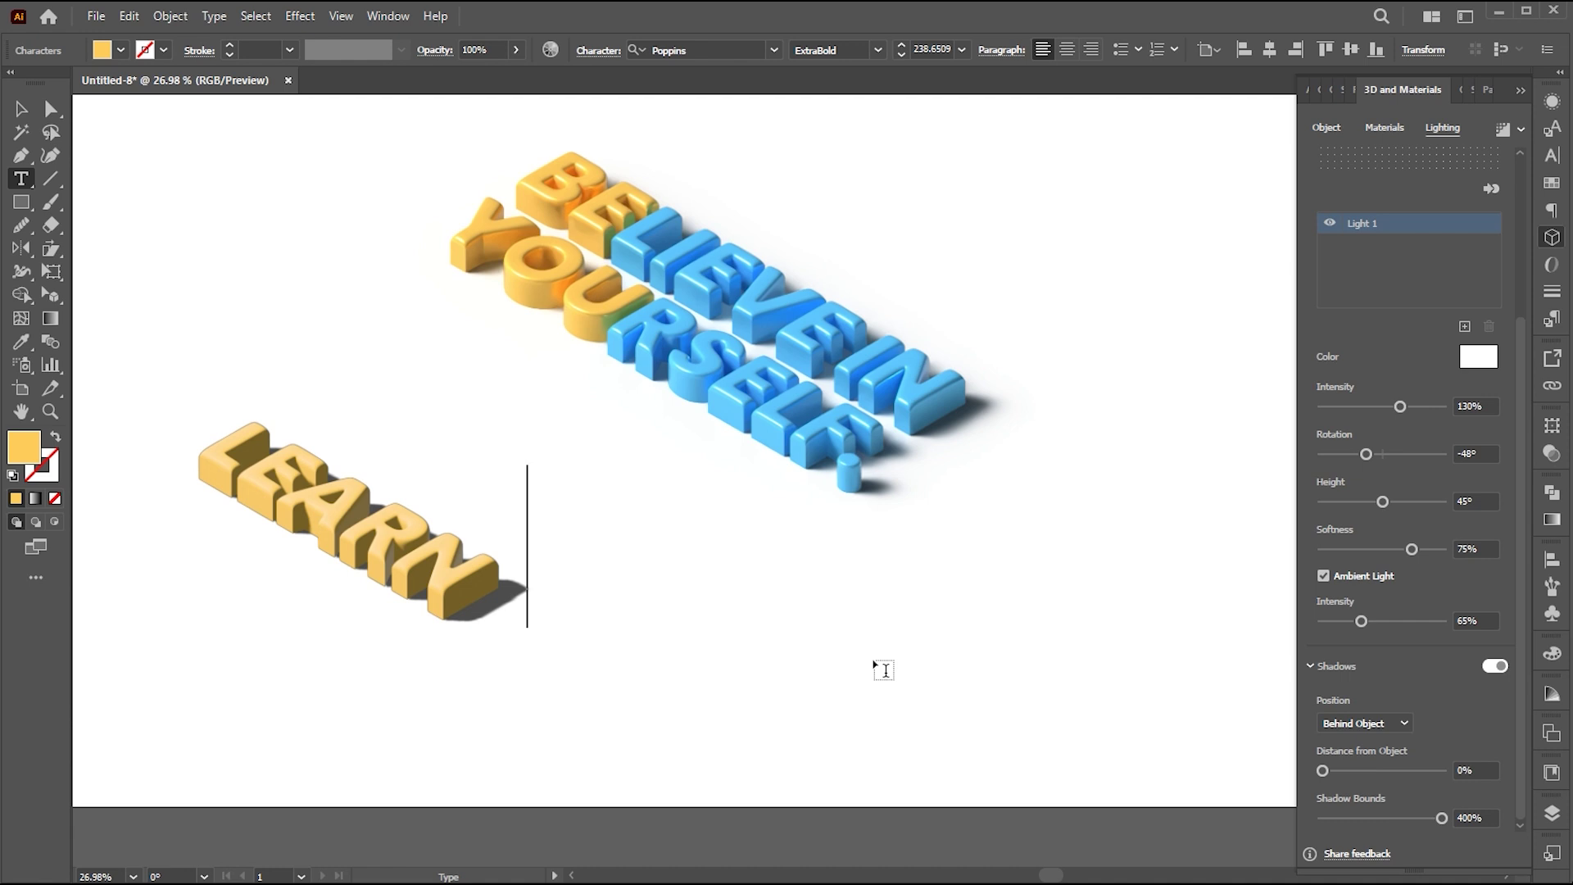
{"action": "key", "text": "Return"}
{"action": "type", "text": "CREATIVE"}
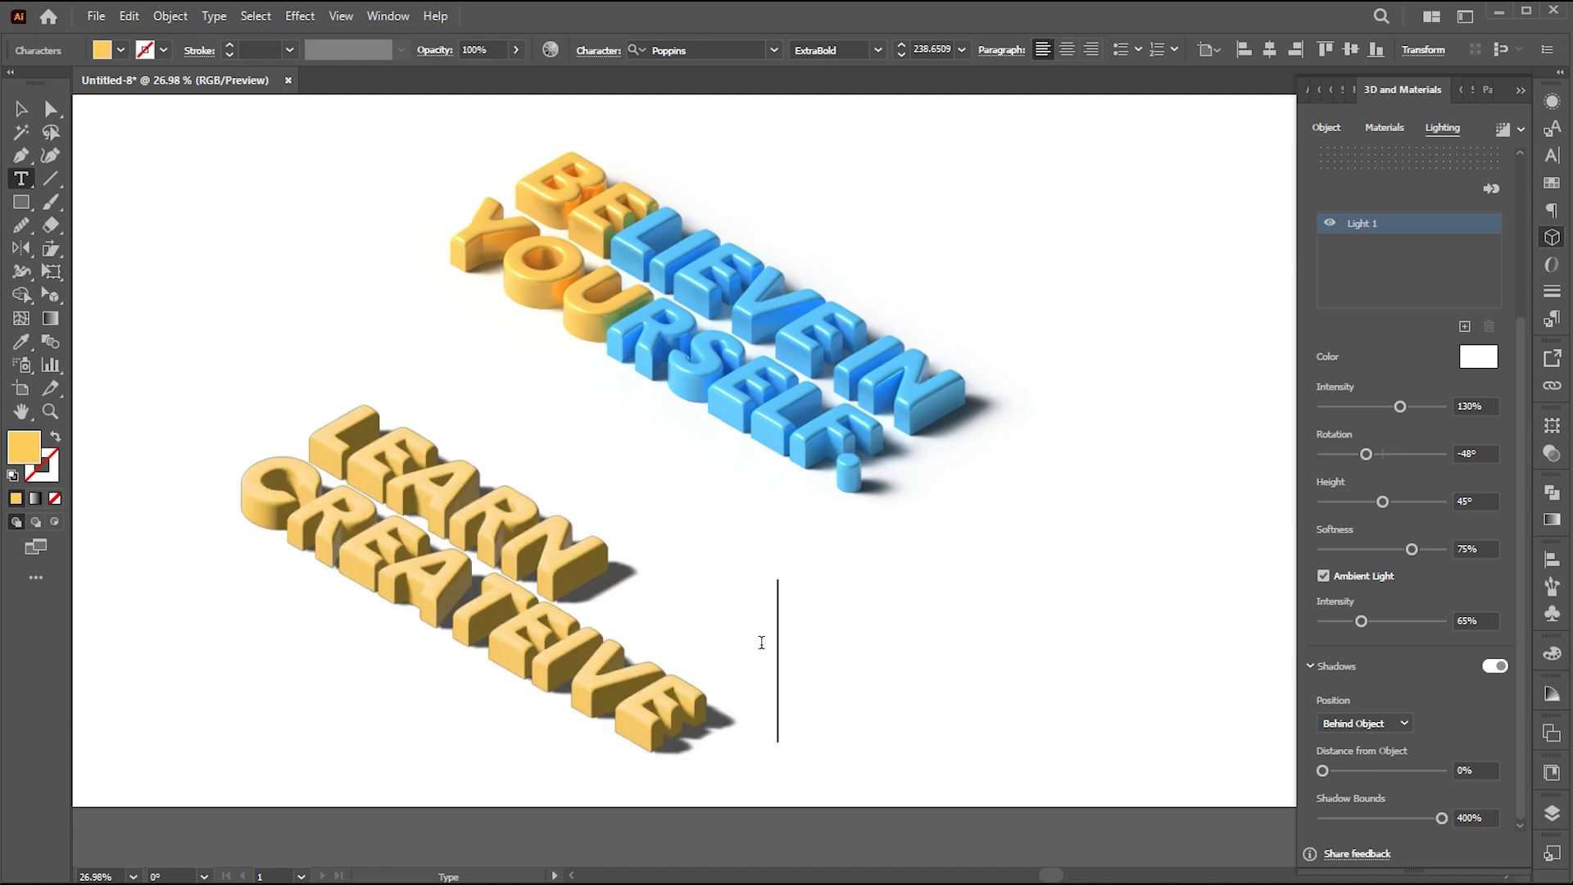
Step: Recolour the word CREATIVE light blue, then select the finished text
{"action": "key", "text": "ctrl"}
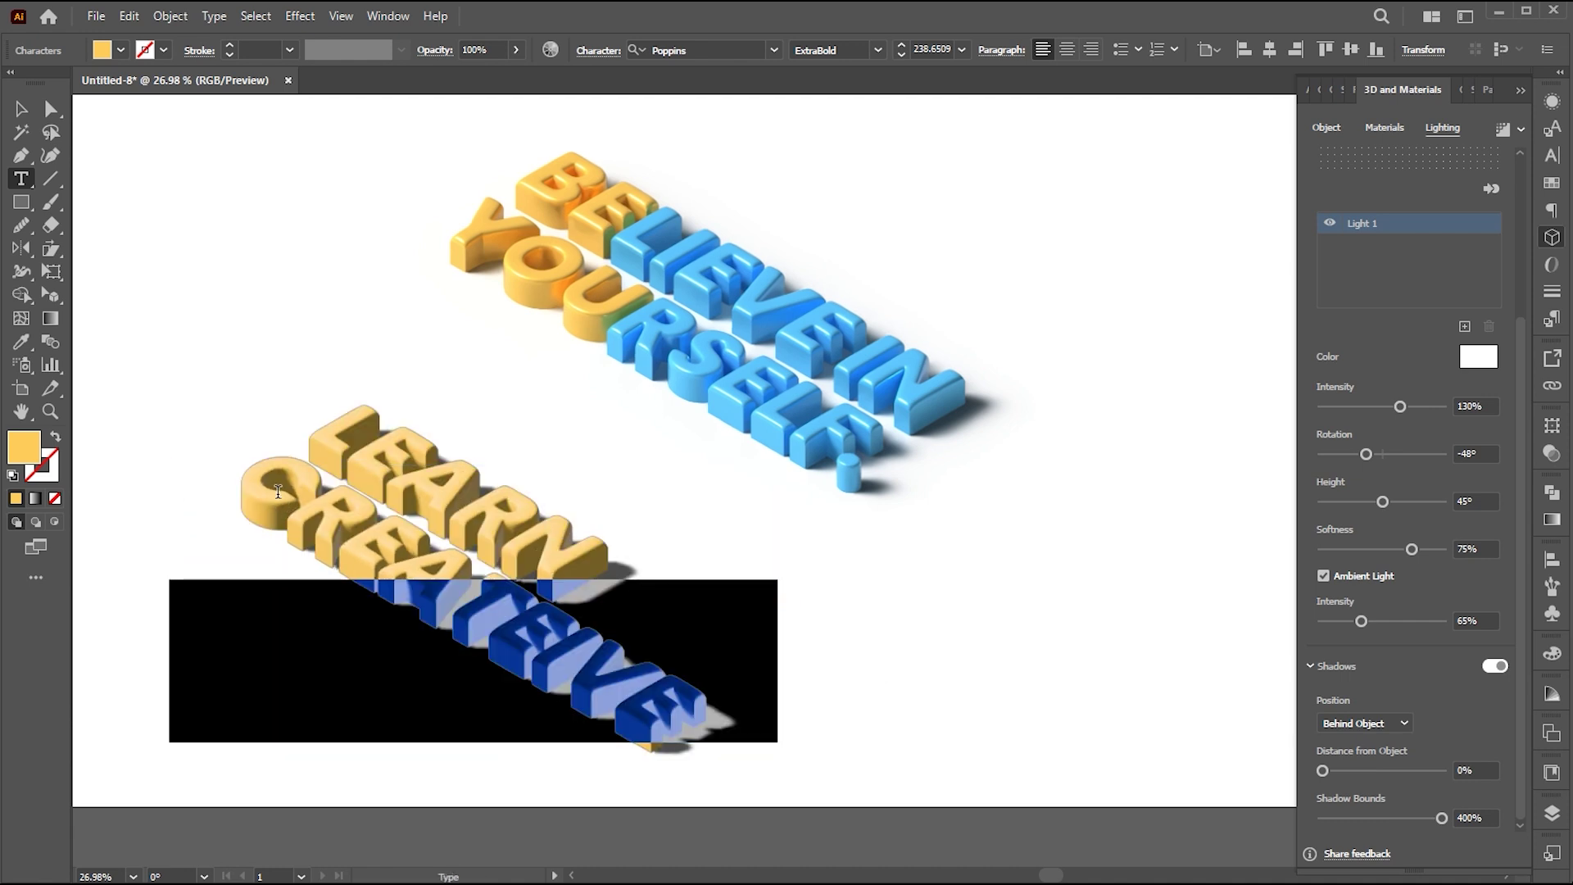
{"action": "double_click", "coordinate": [24, 447]}
{"action": "left_click", "coordinate": [1121, 365]}
{"action": "left_click_drag", "start_coordinate": [1119, 364], "coordinate": [1121, 326]}
{"action": "left_click", "coordinate": [1292, 218]}
{"action": "key", "text": "ctrl"}
{"action": "left_click", "coordinate": [22, 110]}
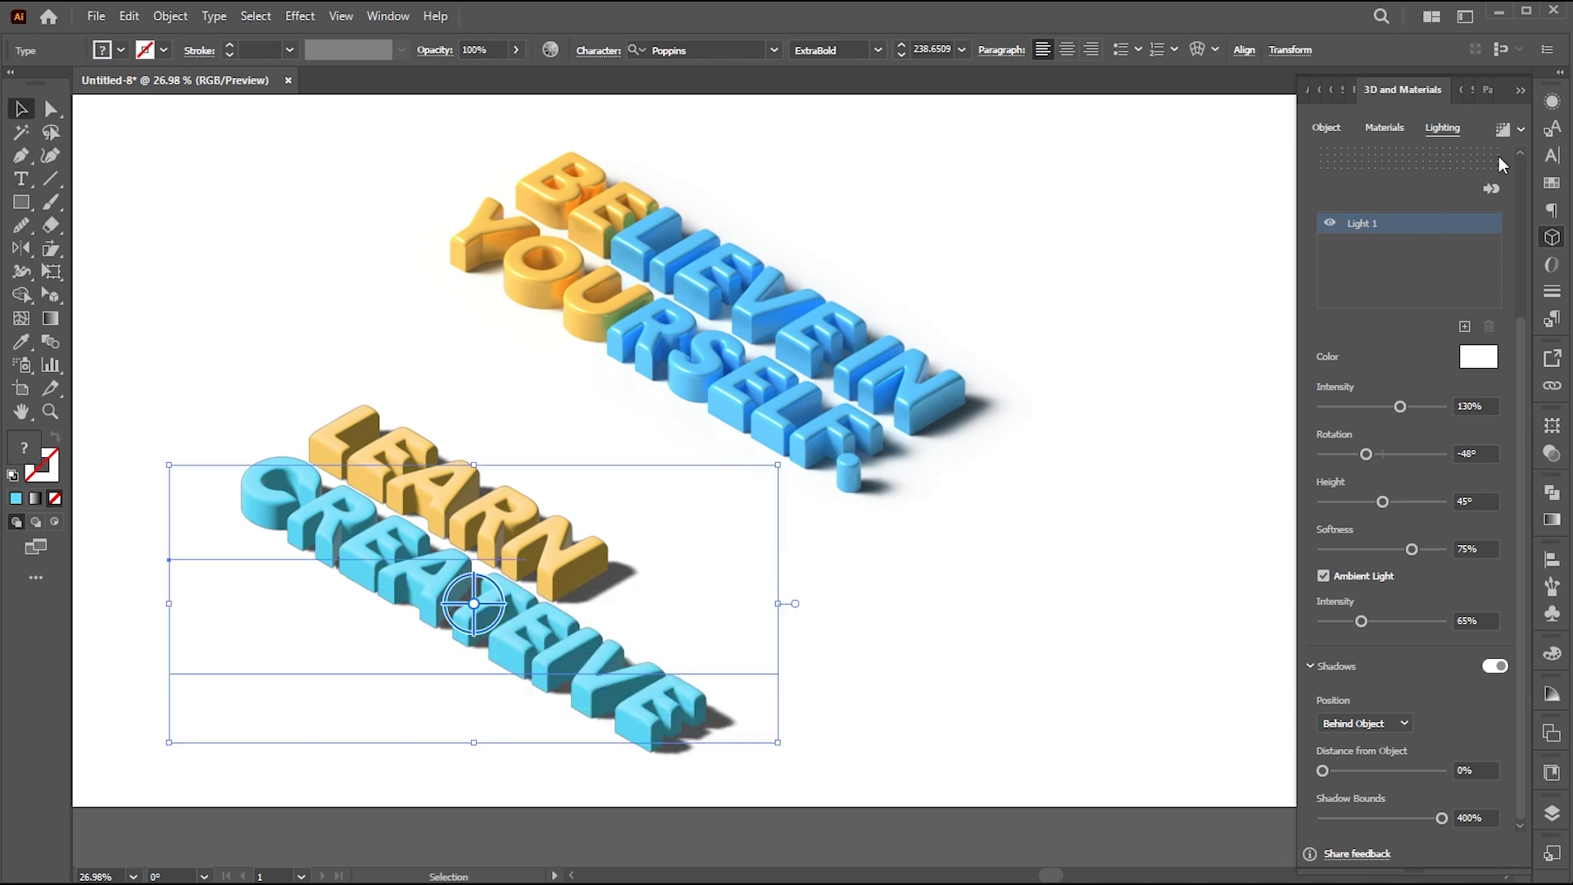